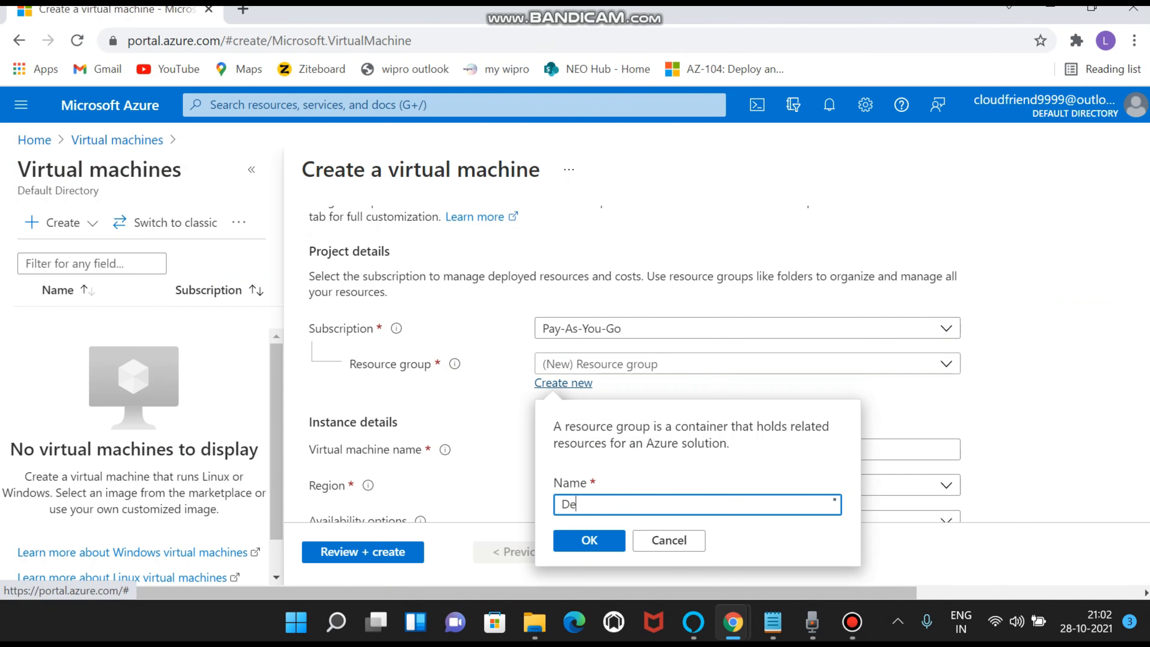
Confirm the new resource group Demo and enter TestVM as the virtual machine name
click(590, 541)
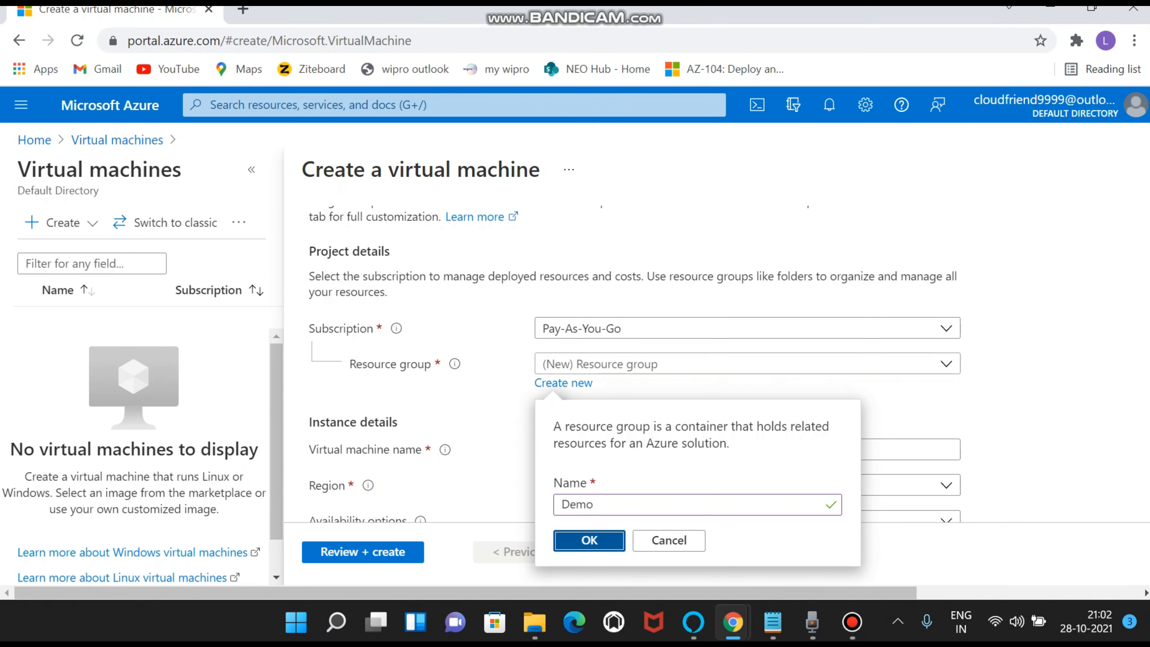
click(625, 450)
key(Down)
key(Return)
scroll(634, 362, down, 4)
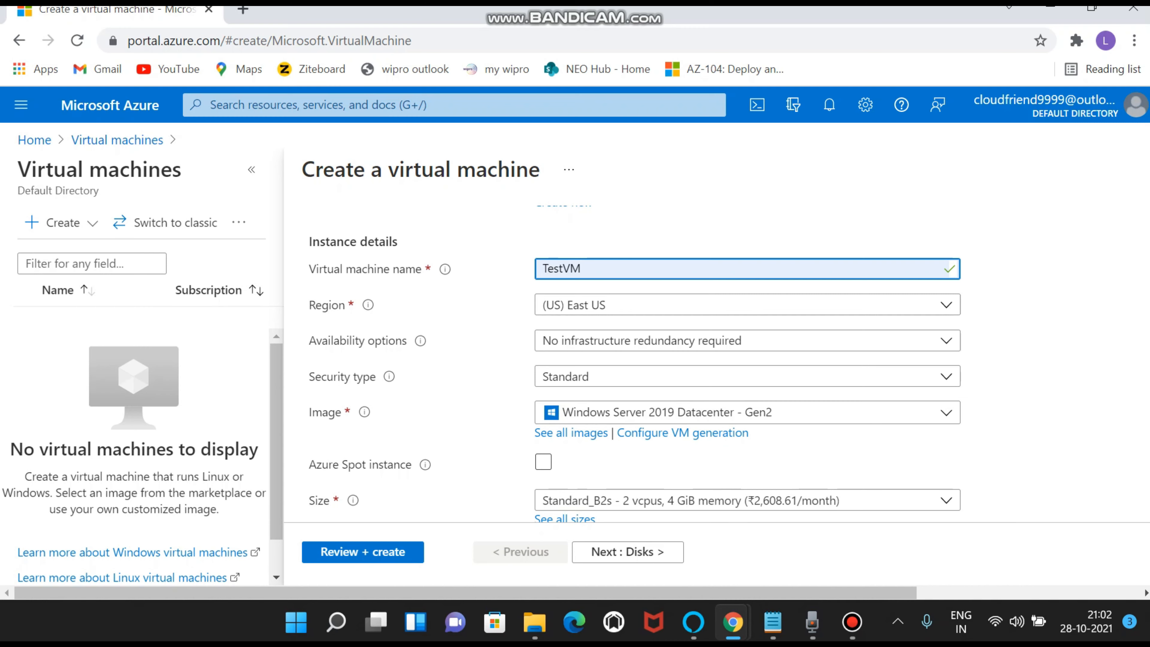
scroll(634, 362, down, 2)
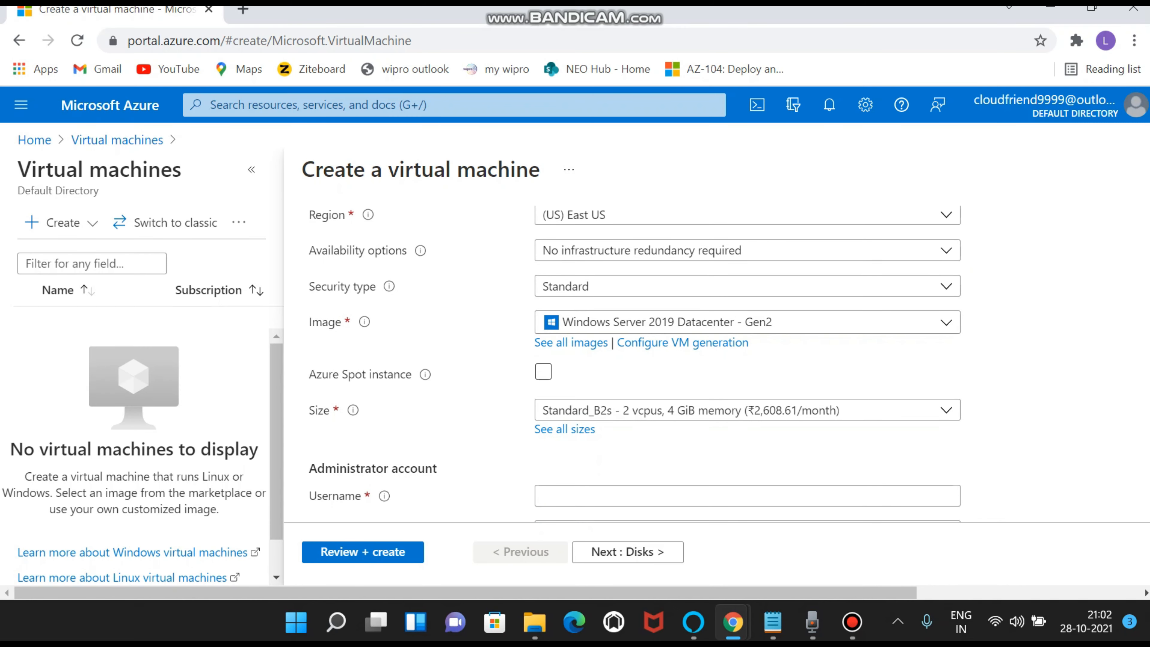
scroll(634, 363, down, 2)
Fill in the suggested administrator username
click(634, 316)
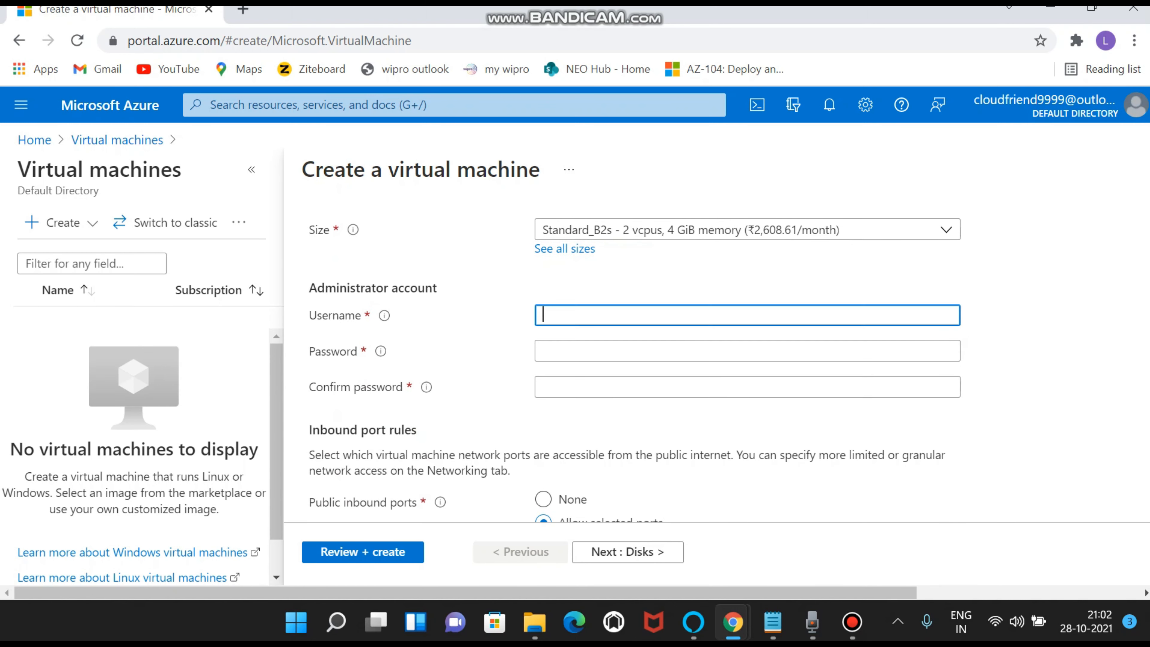
key(Down)
key(Return)
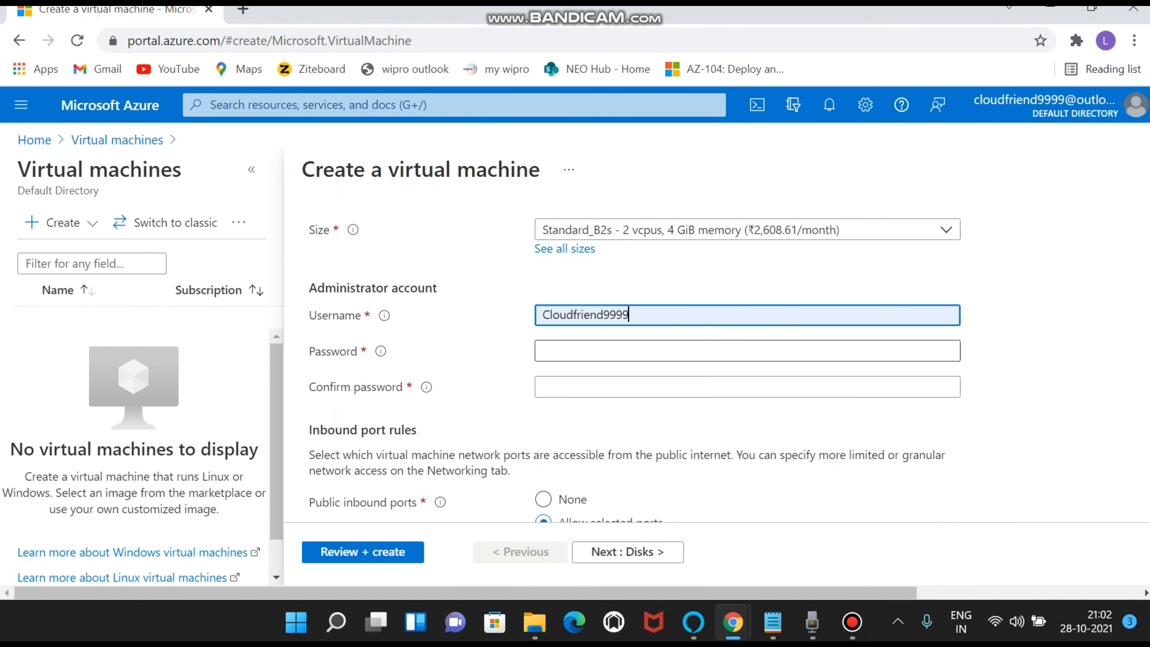
Enter the administrator password and a matching confirmation, keeping RDP (3389) as the inbound port
key(Tab)
text(•••••••)
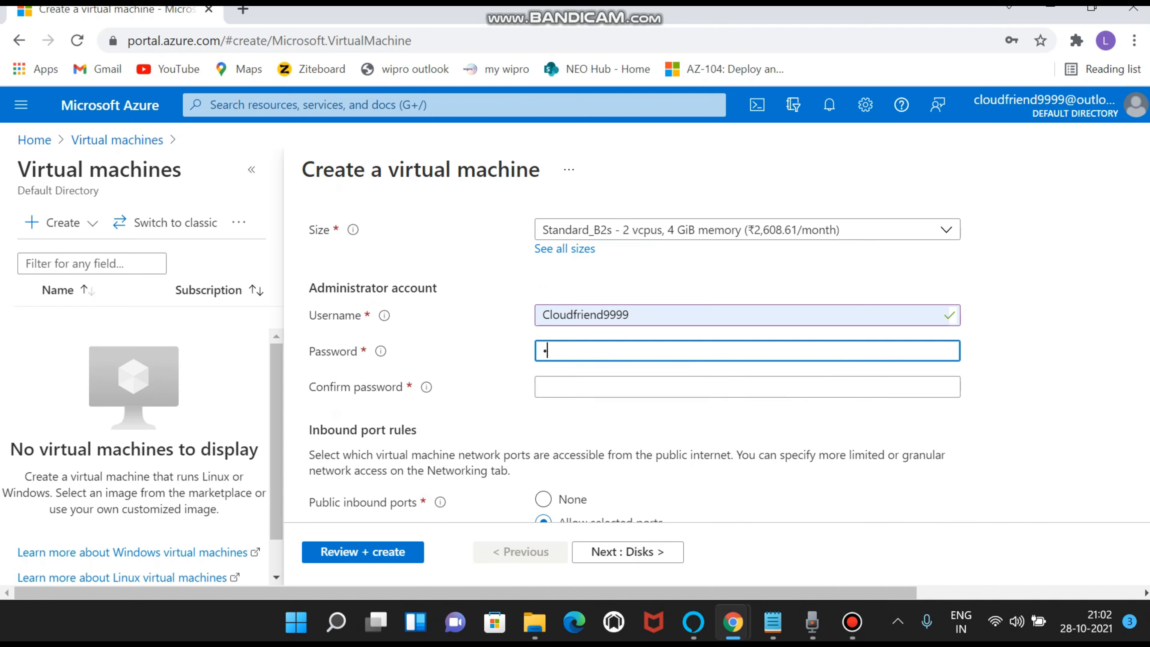
text(•••••)
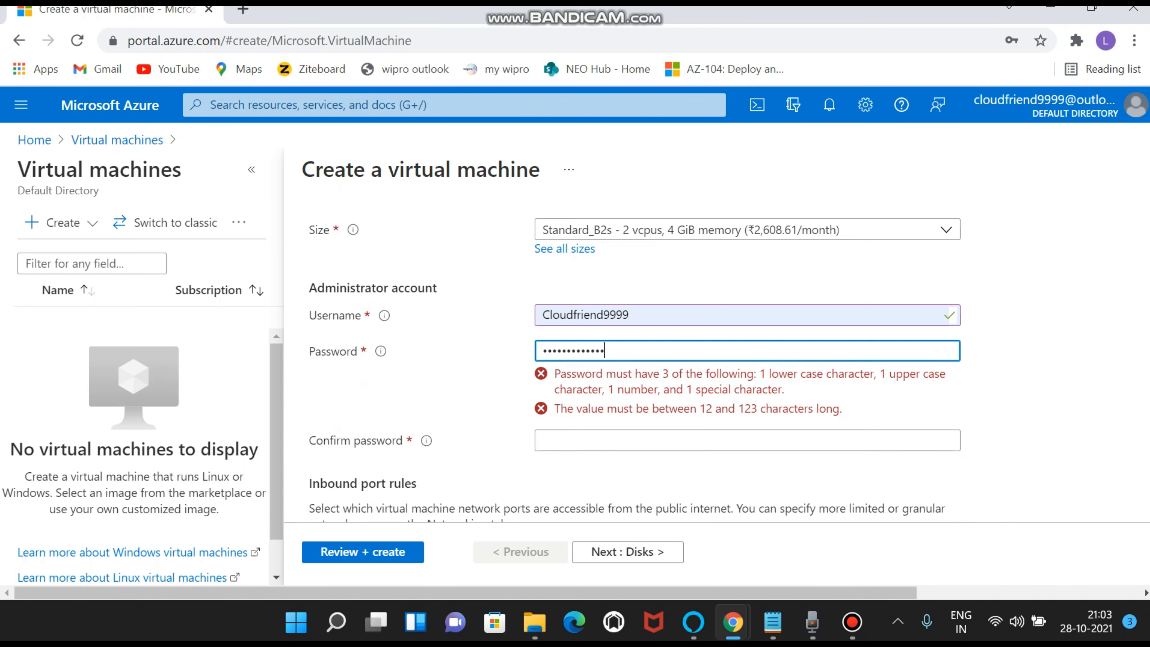
text(•••)
key(Tab)
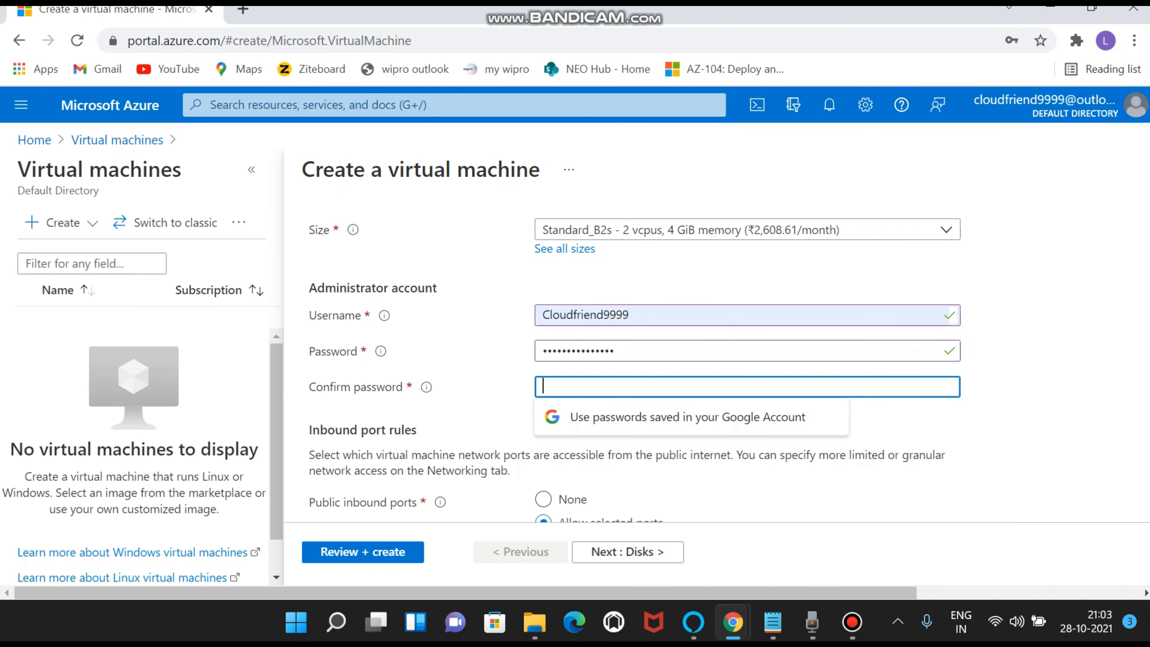
text(•••••••••)
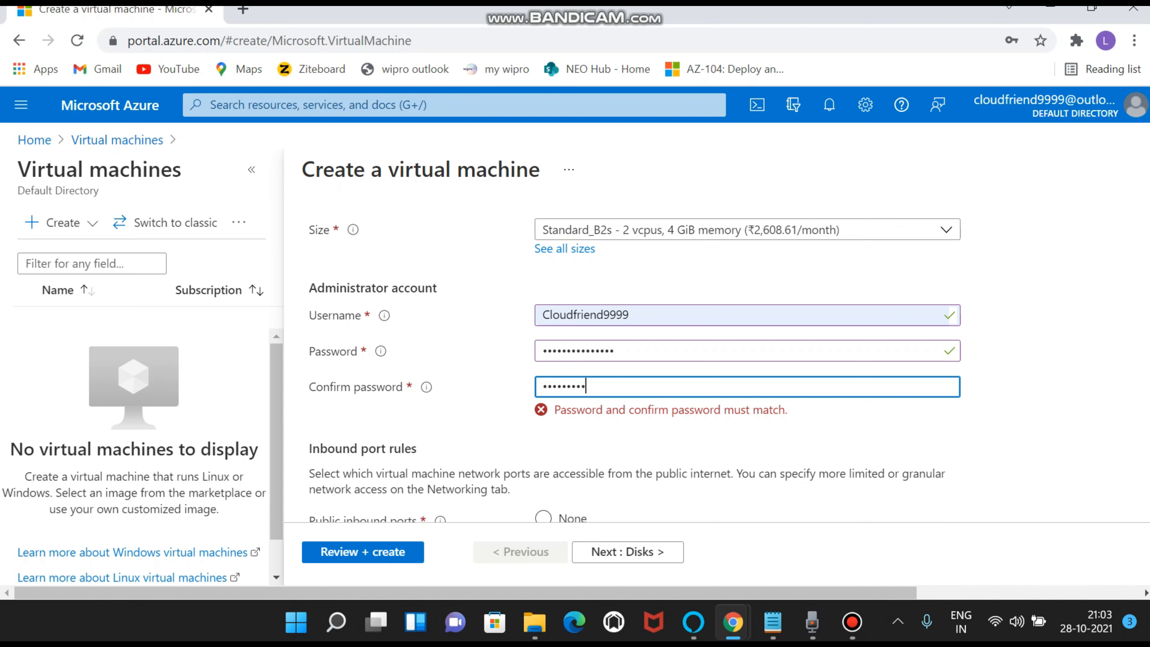
text(••••••)
key(BackSpace)
scroll(717, 363, down, 3)
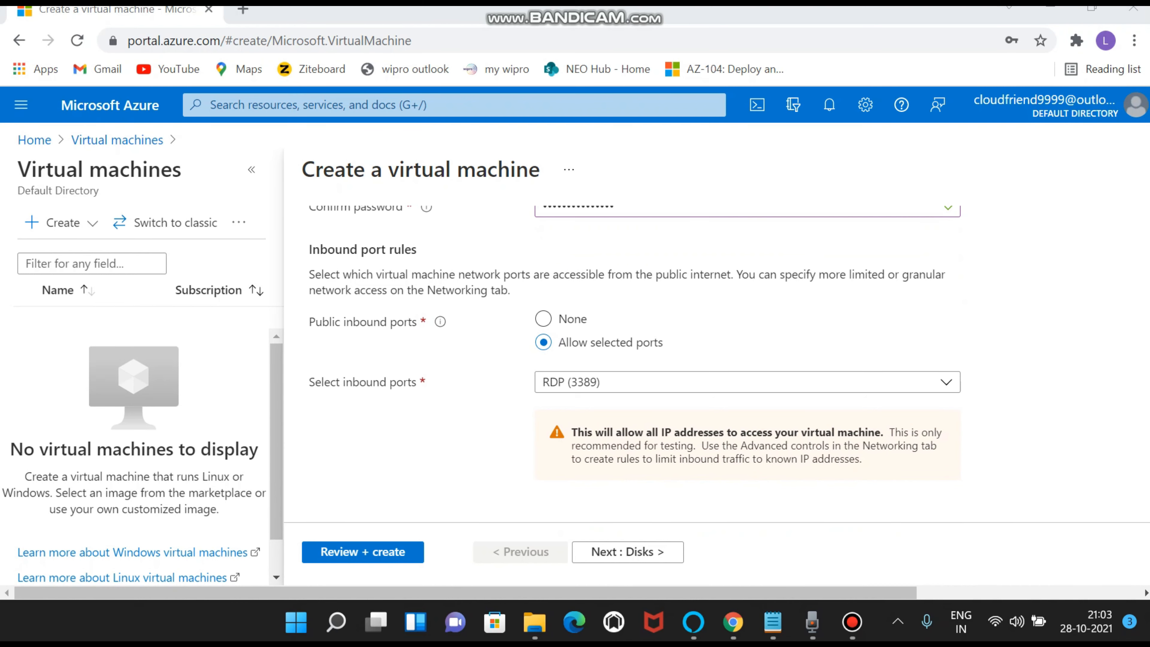
scroll(634, 363, down, 2)
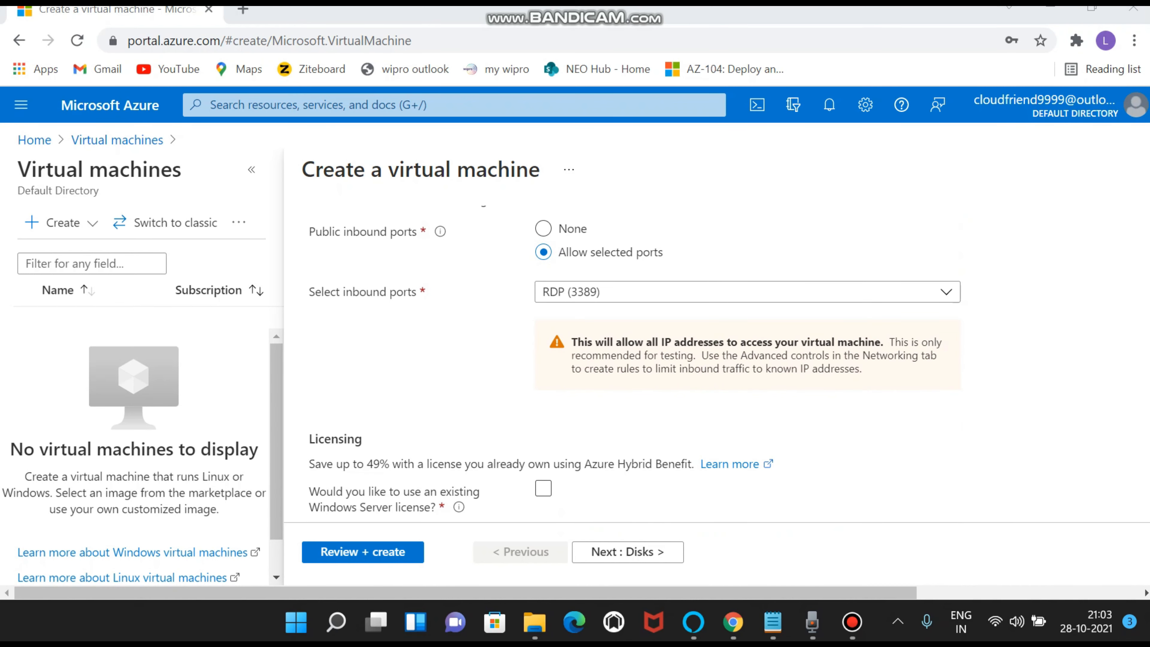
Advance through Disks, Networking, Management and Advanced to Tags, keeping all defaults
click(627, 552)
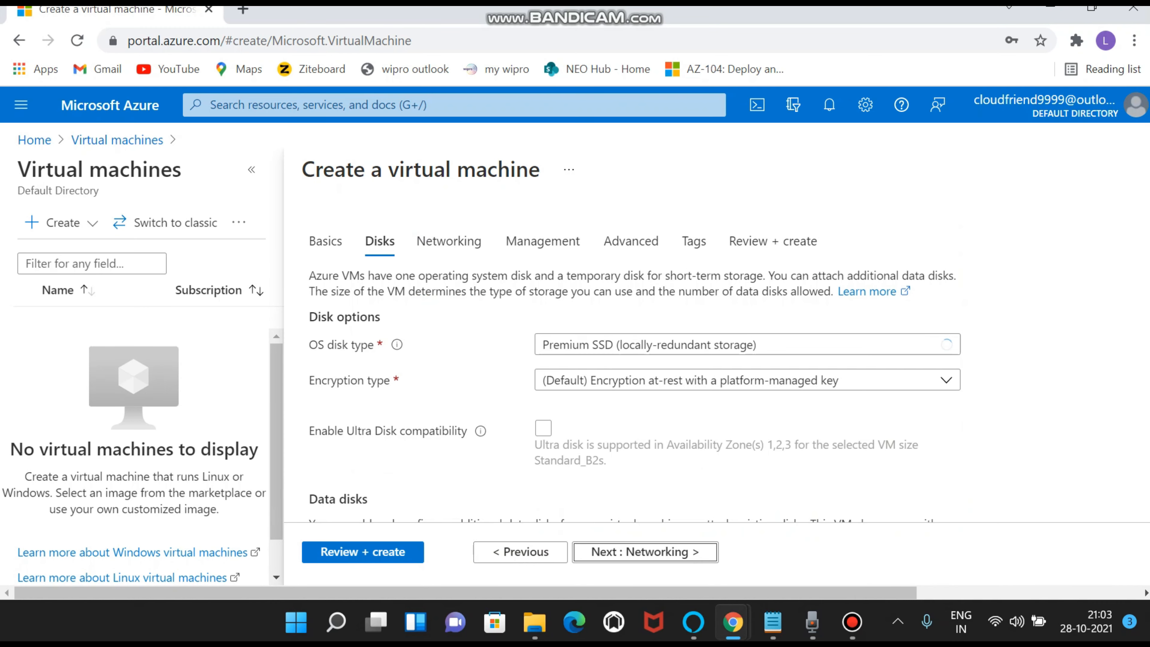
scroll(634, 385, down, 3)
click(645, 552)
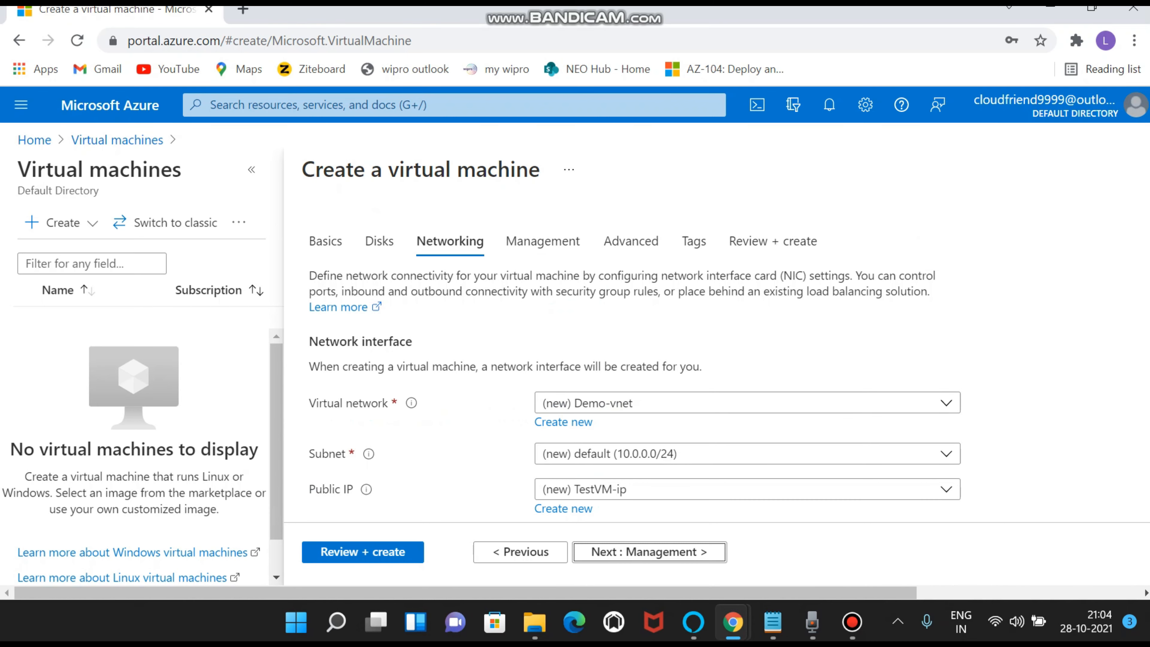
scroll(634, 385, down, 2)
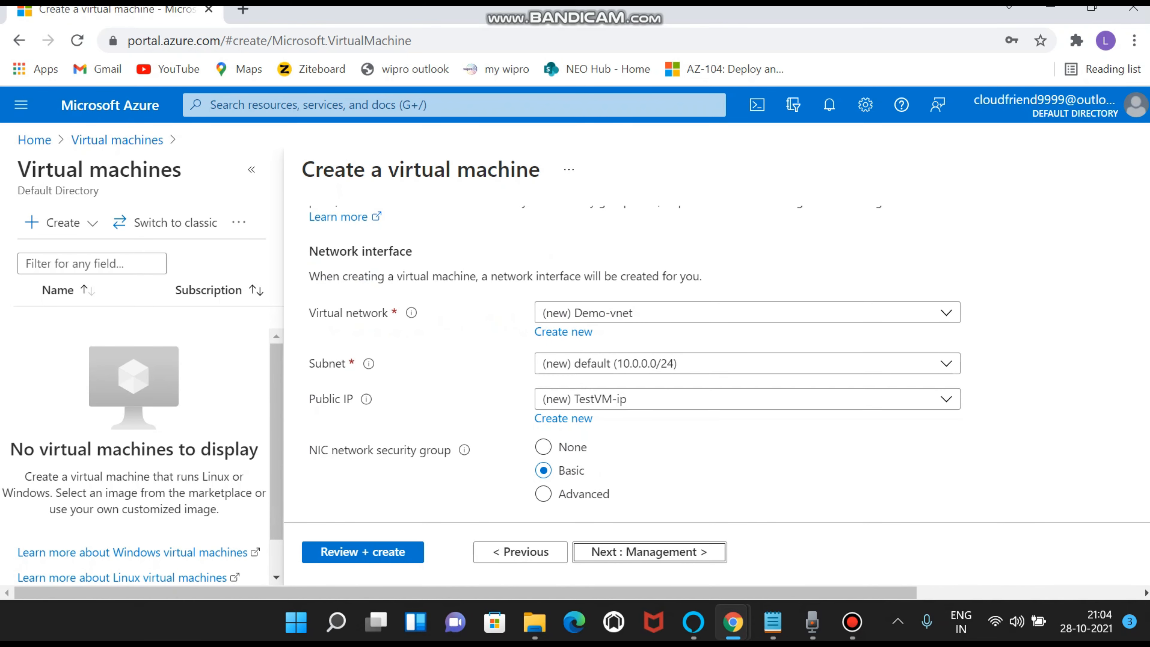
scroll(634, 362, down, 8)
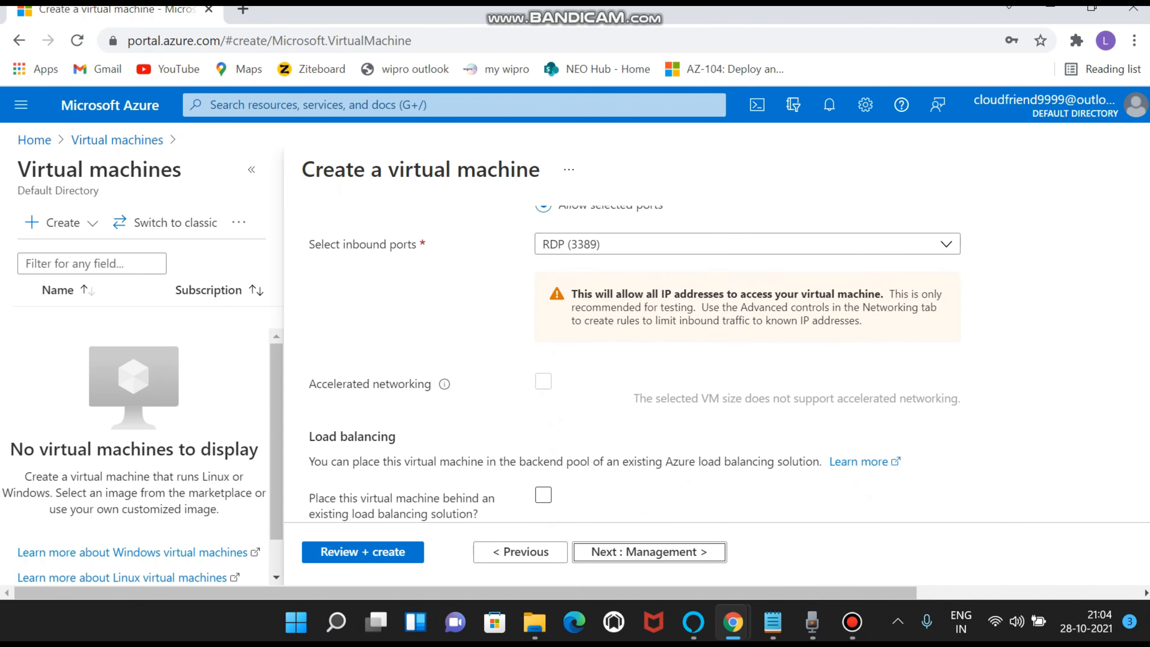
scroll(634, 362, down, 1)
click(650, 552)
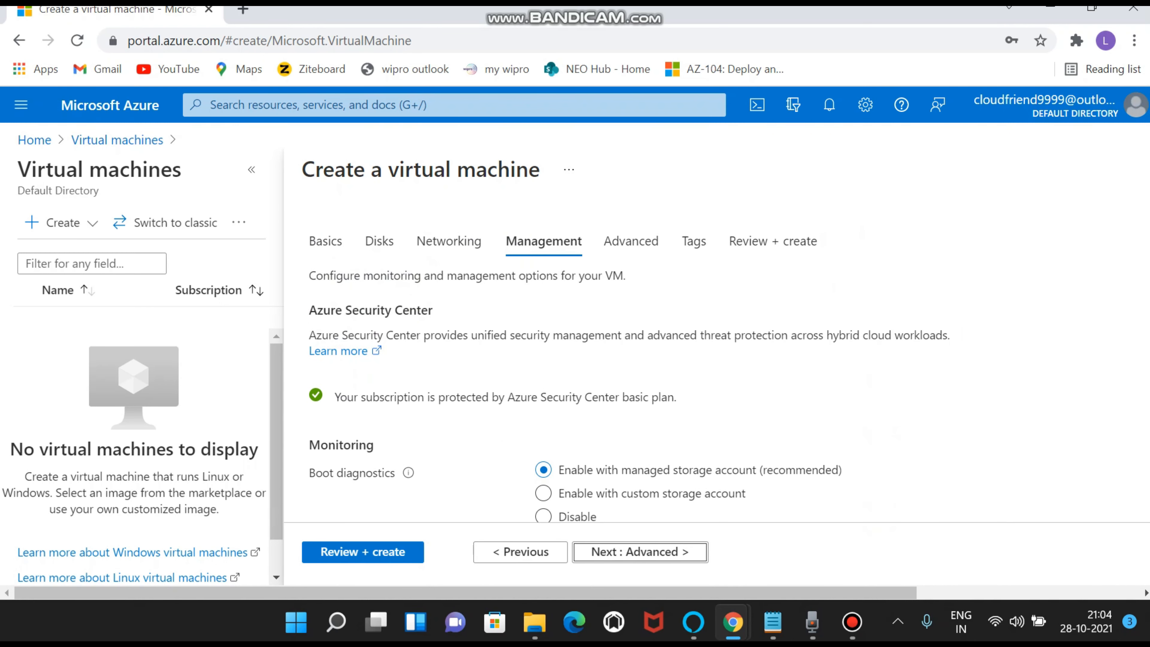
scroll(629, 374, down, 10)
click(640, 551)
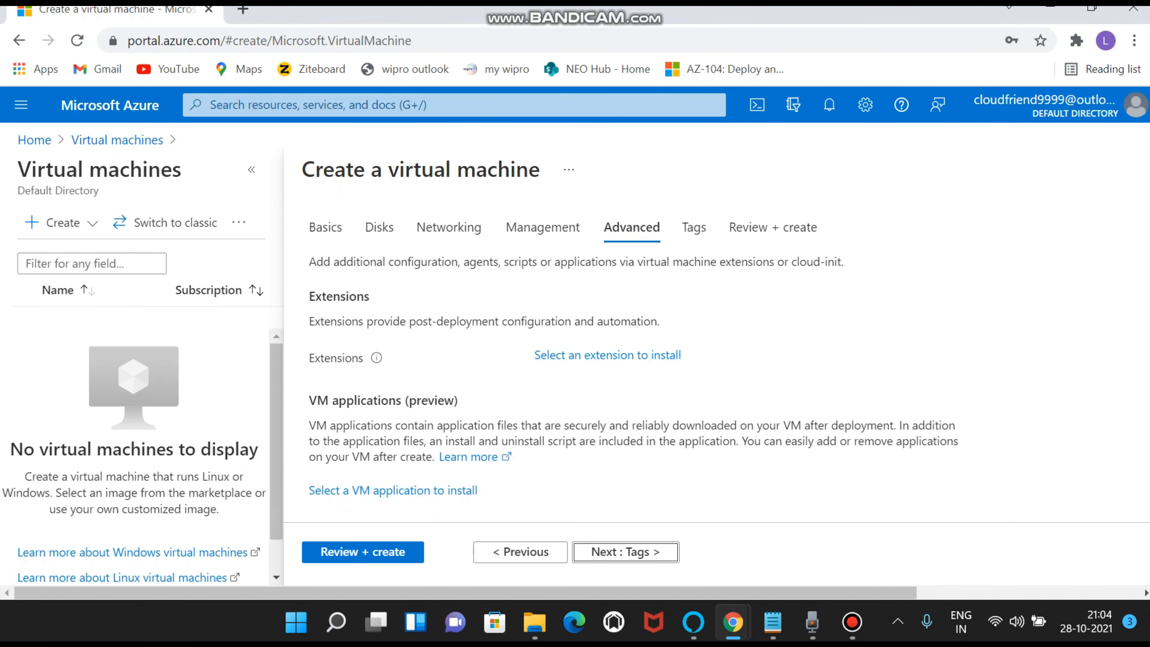
scroll(634, 362, down, 5)
scroll(634, 363, down, 5)
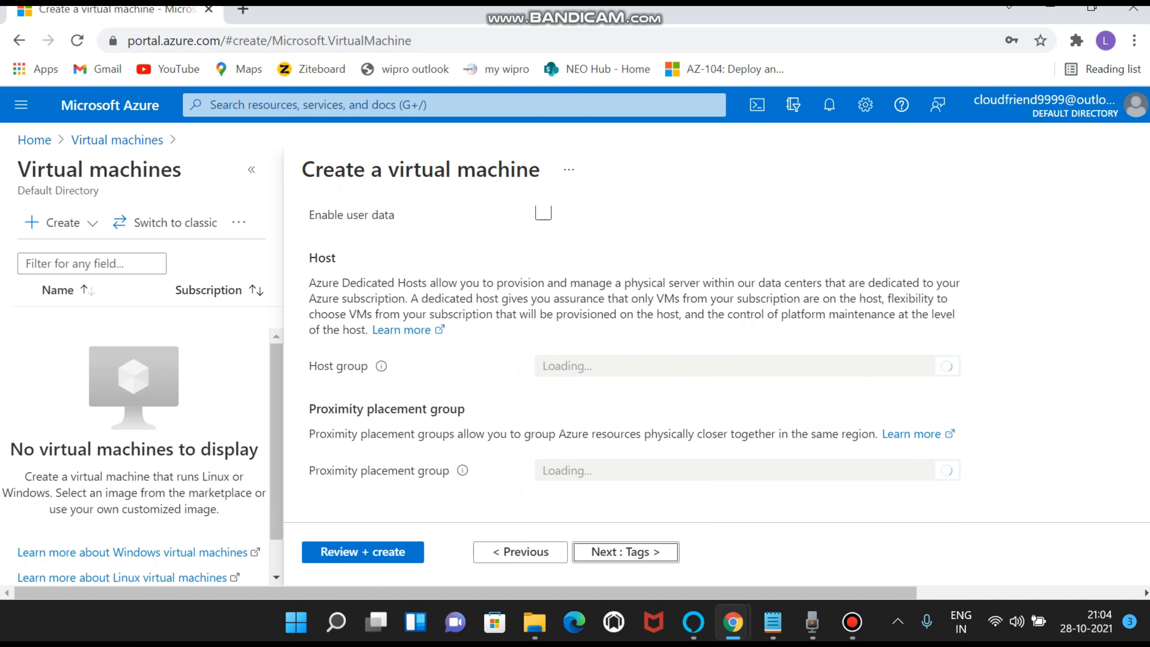
click(625, 552)
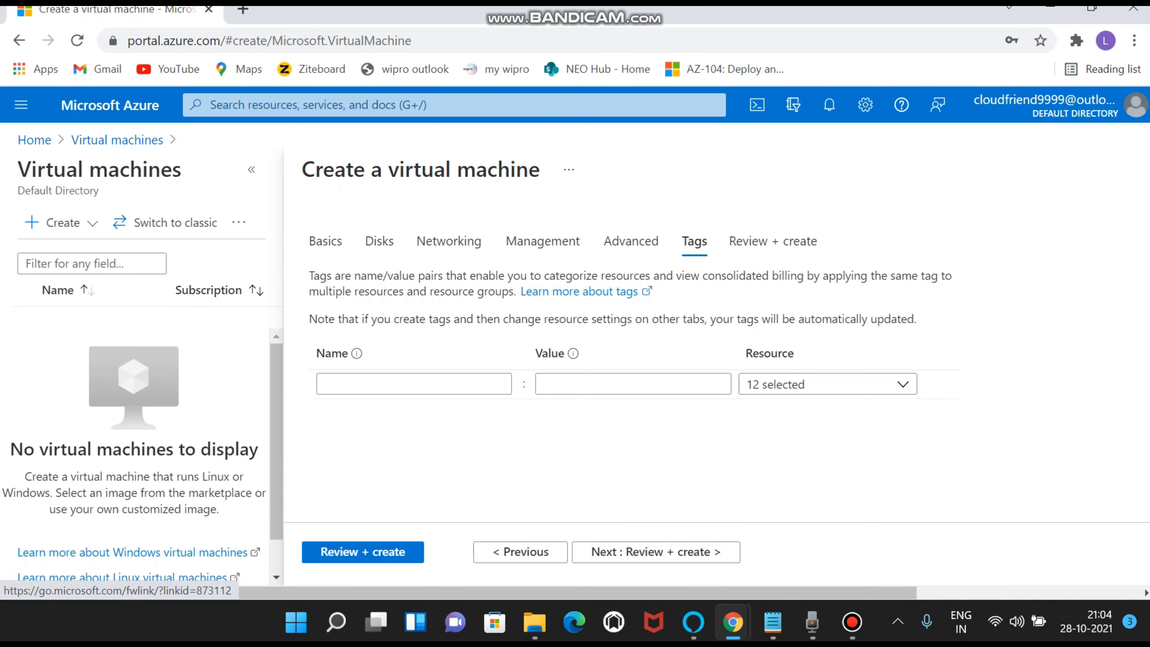
Validate the VM in Review + create and scroll the summary, highlighting the Pay-As-You-Go subscription
click(773, 241)
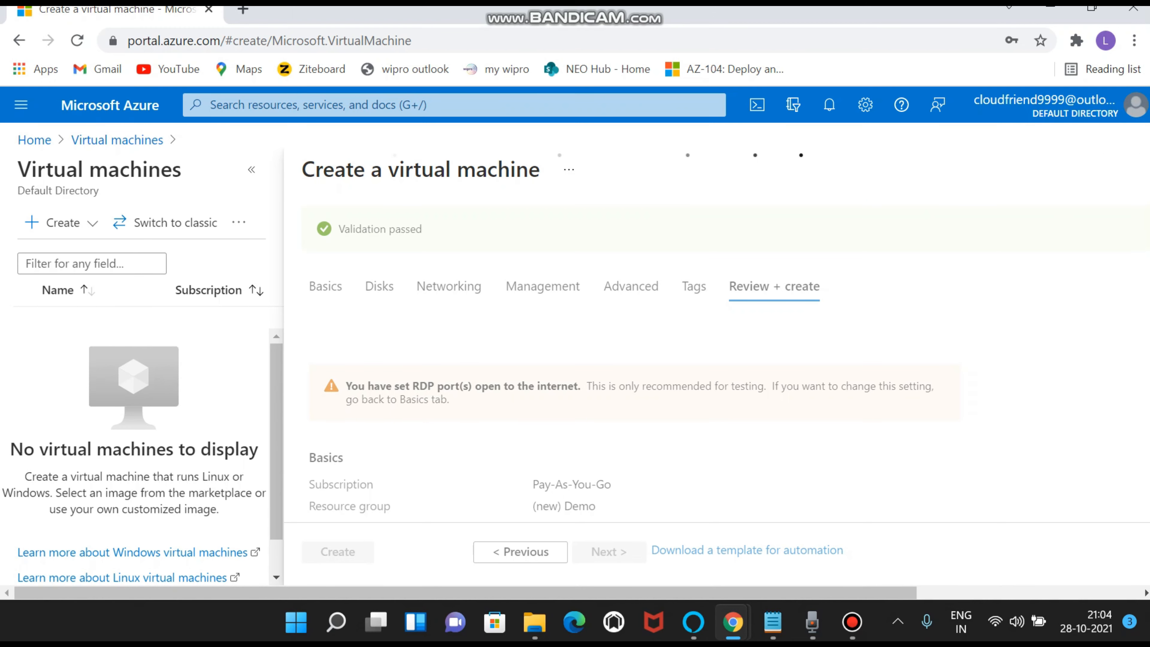
scroll(525, 385, down, 1)
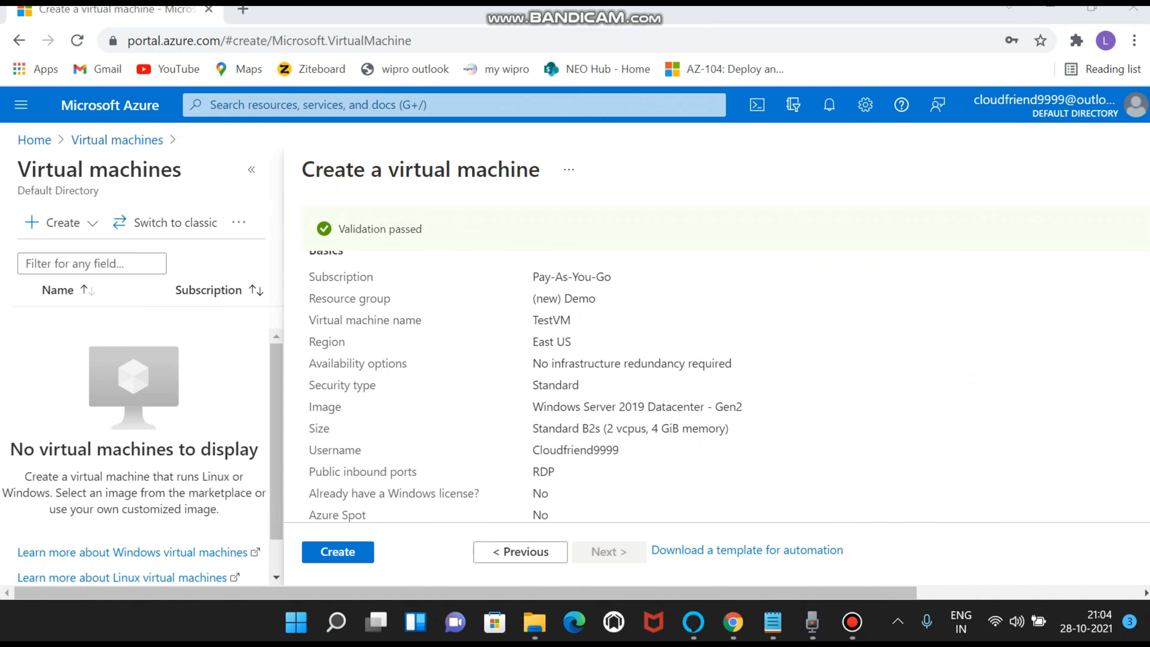
drag(613, 278, 533, 277)
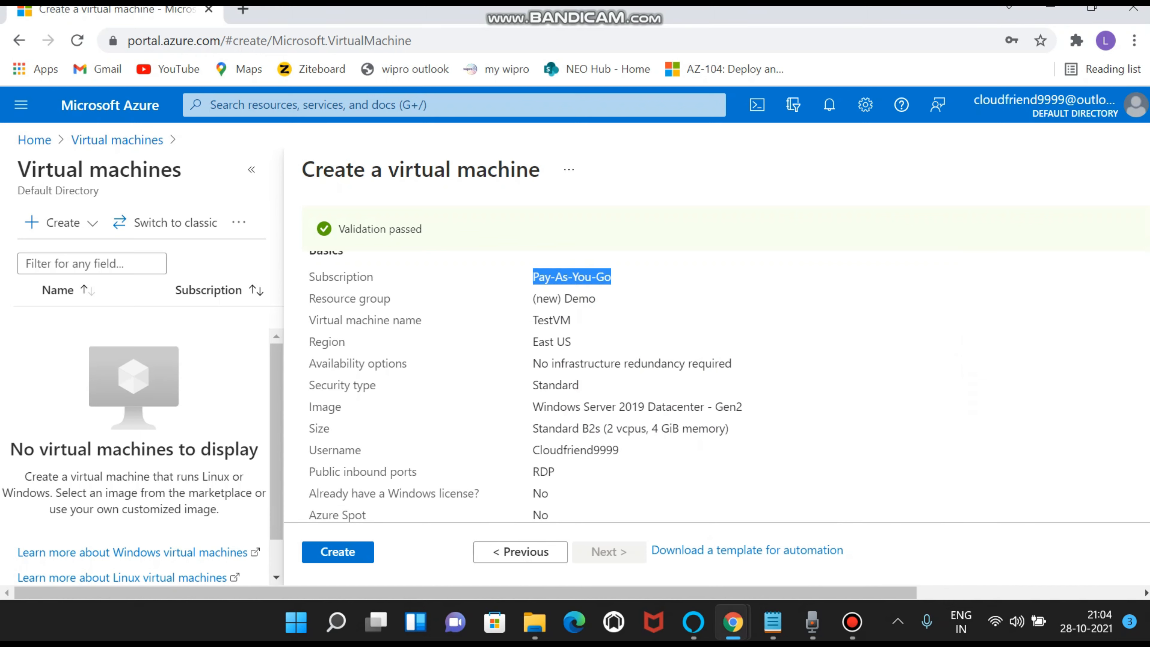
drag(597, 299, 572, 299)
scroll(573, 300, down, 2)
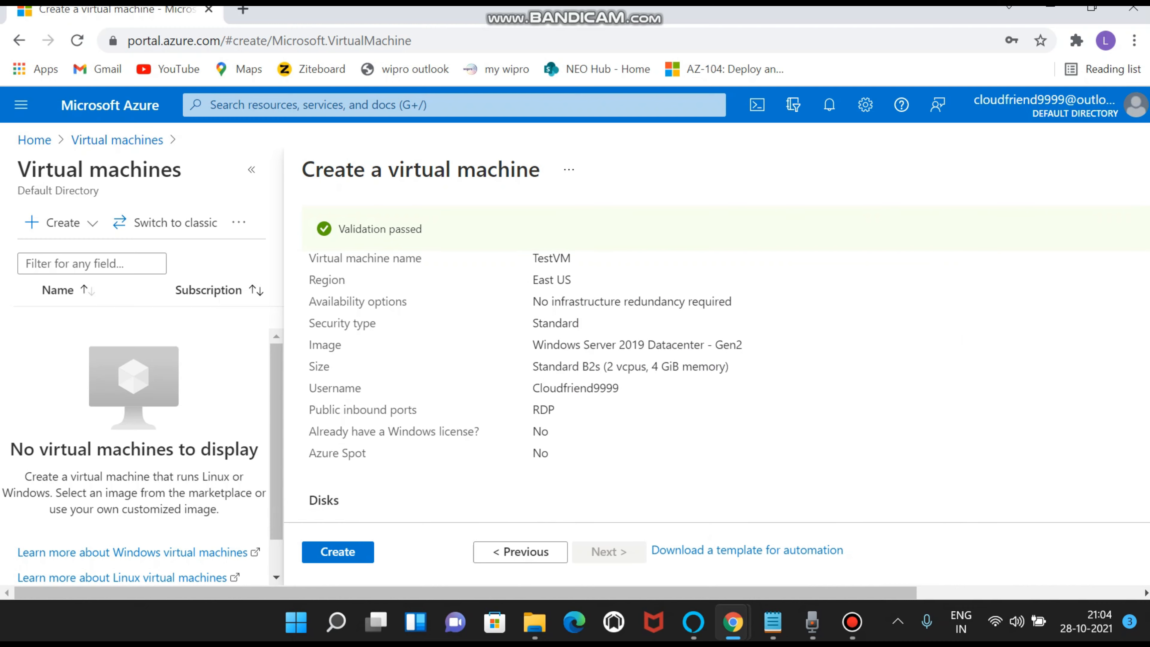
drag(541, 338, 660, 338)
scroll(660, 338, down, 8)
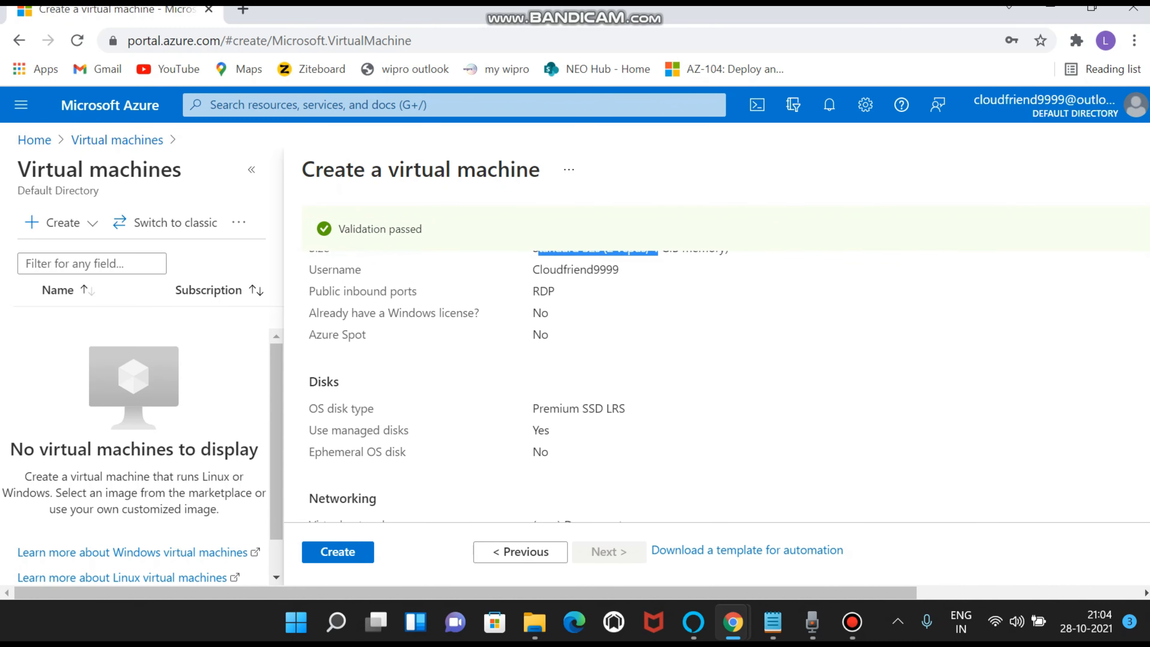
scroll(569, 385, down, 6)
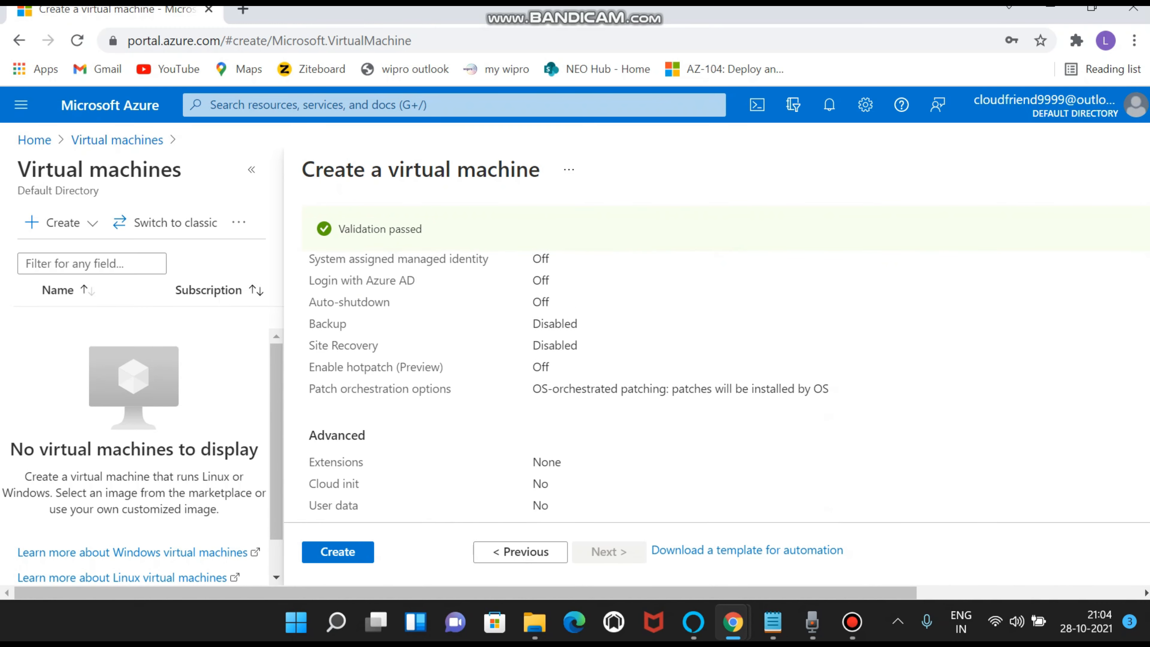
Create TestVM and go to the resource once the deployment completes
click(338, 552)
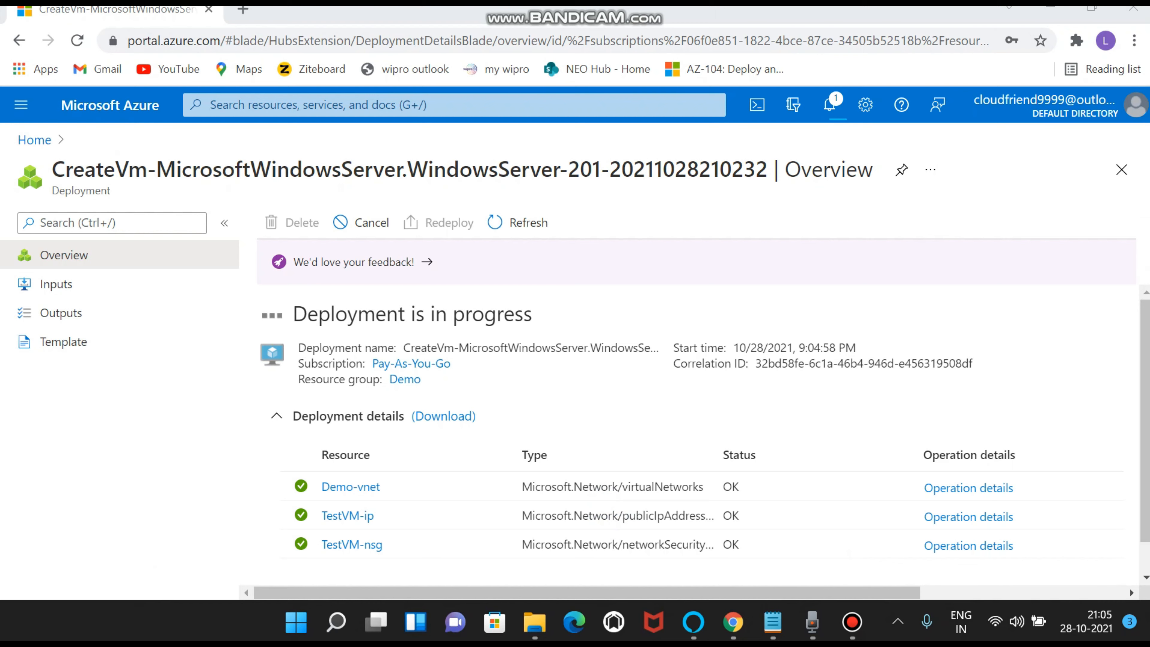
drag(539, 323, 318, 323)
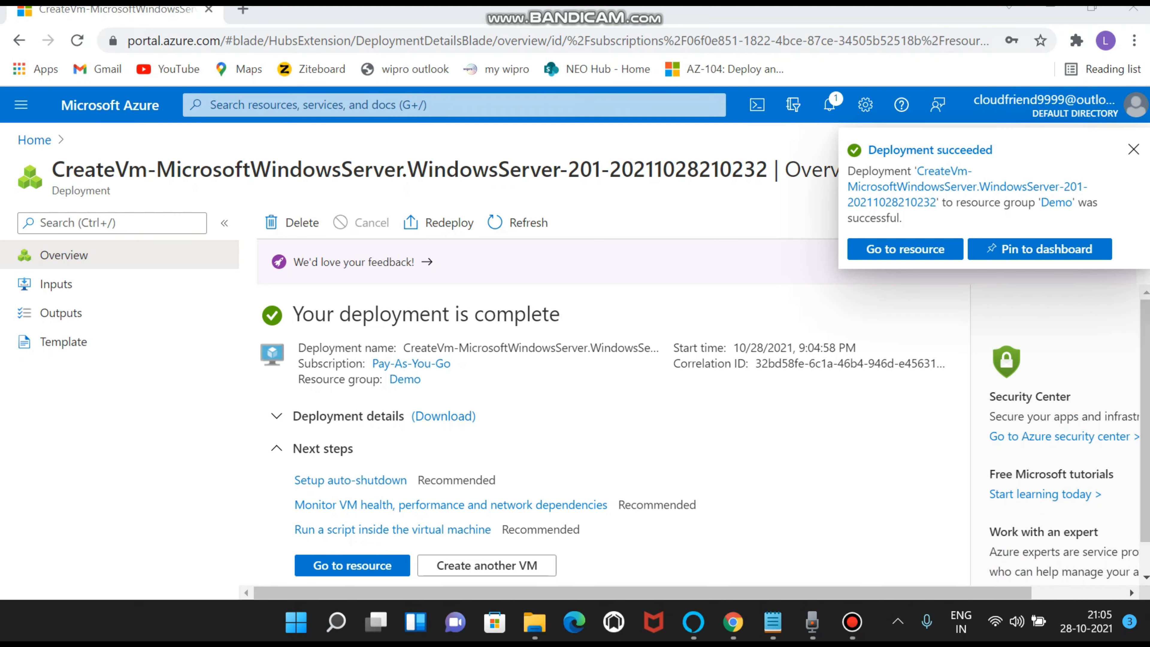
scroll(588, 413, down, 1)
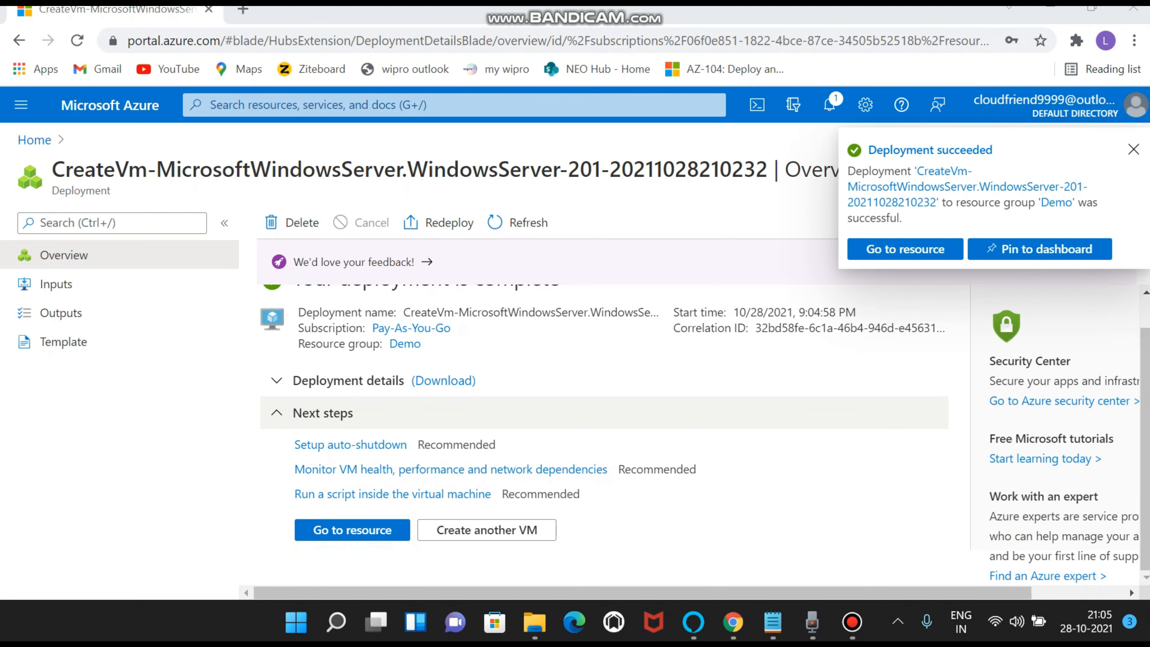
click(352, 530)
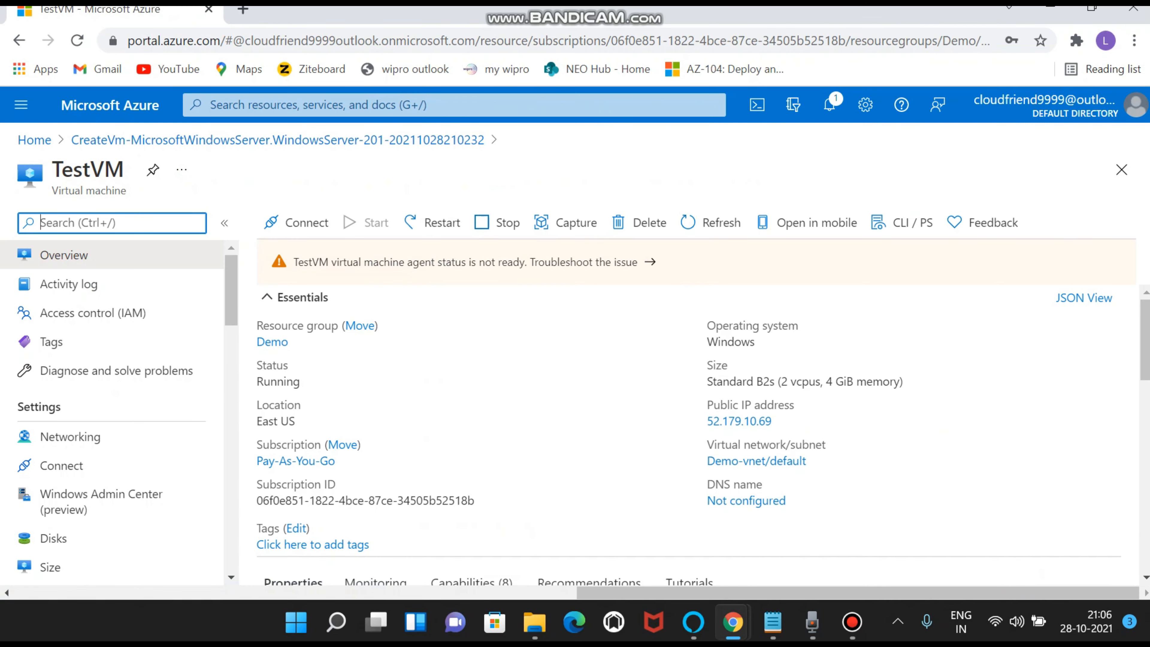
Highlight TestVM's Running status, public IP 52.179.10.69 and Standard B2s size
click(310, 382)
drag(257, 382, 300, 382)
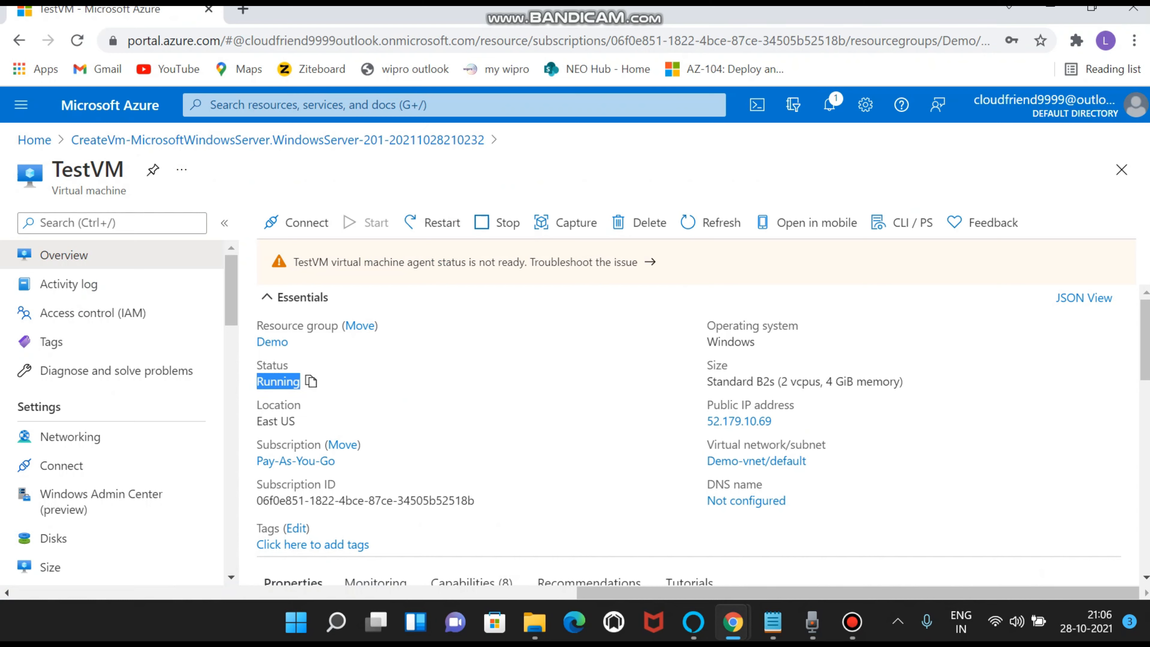
drag(707, 421, 773, 422)
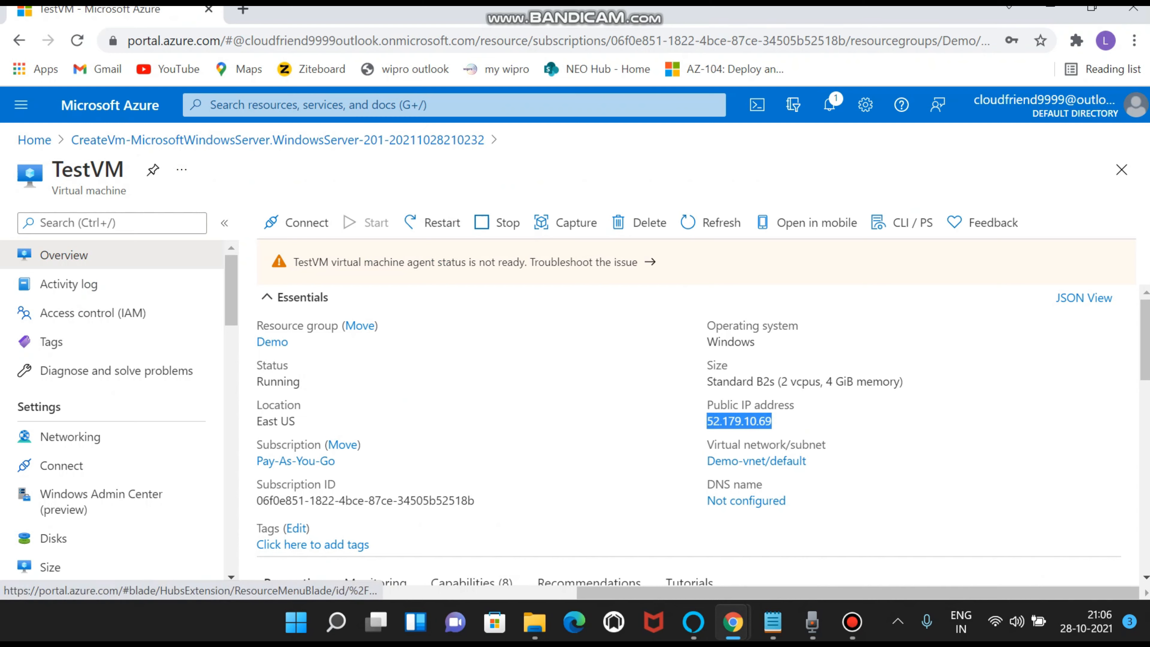
drag(707, 382, 774, 382)
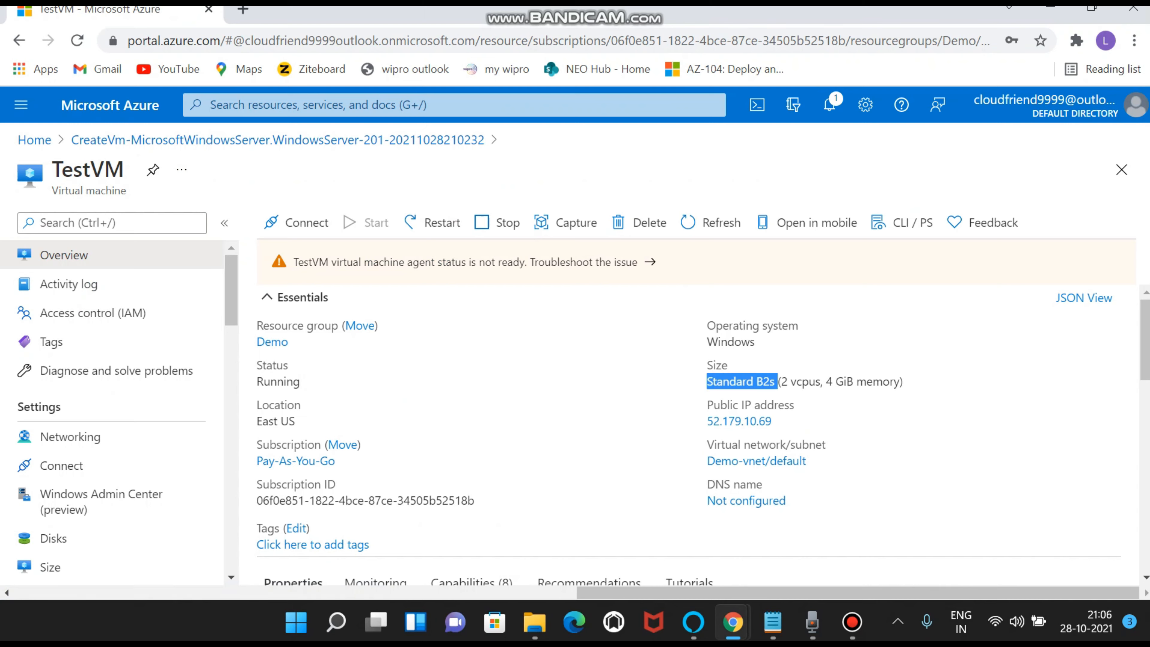
Scroll through TestVM's properties, then list its Connect options
scroll(774, 382, down, 4)
scroll(588, 397, down, 4)
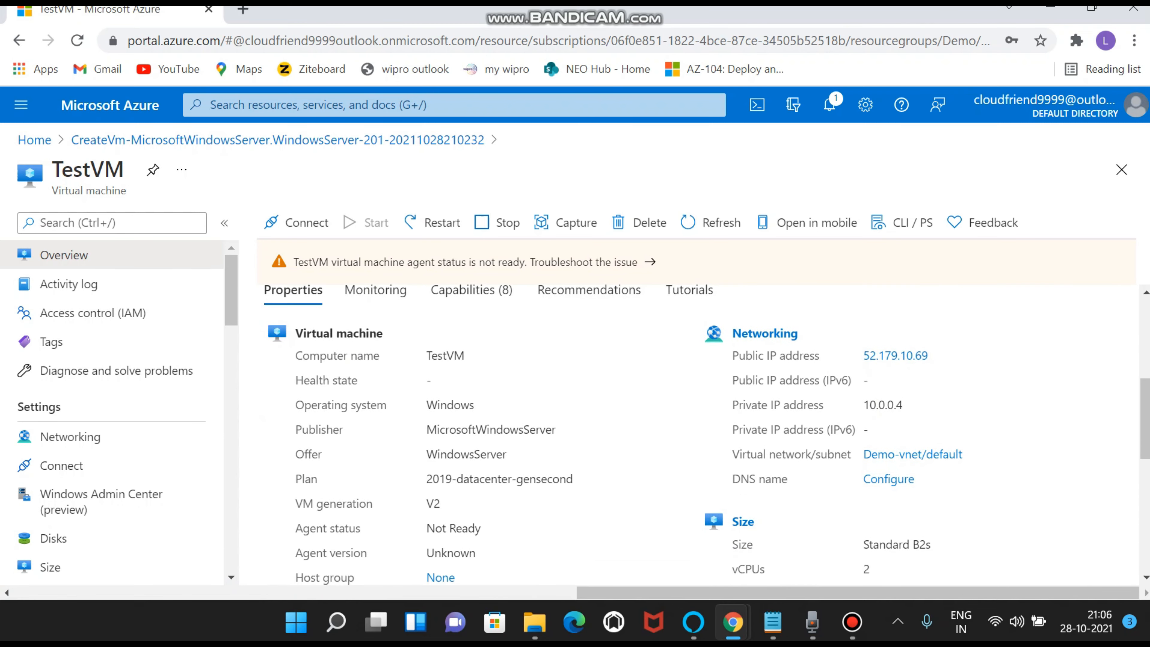
scroll(589, 397, down, 4)
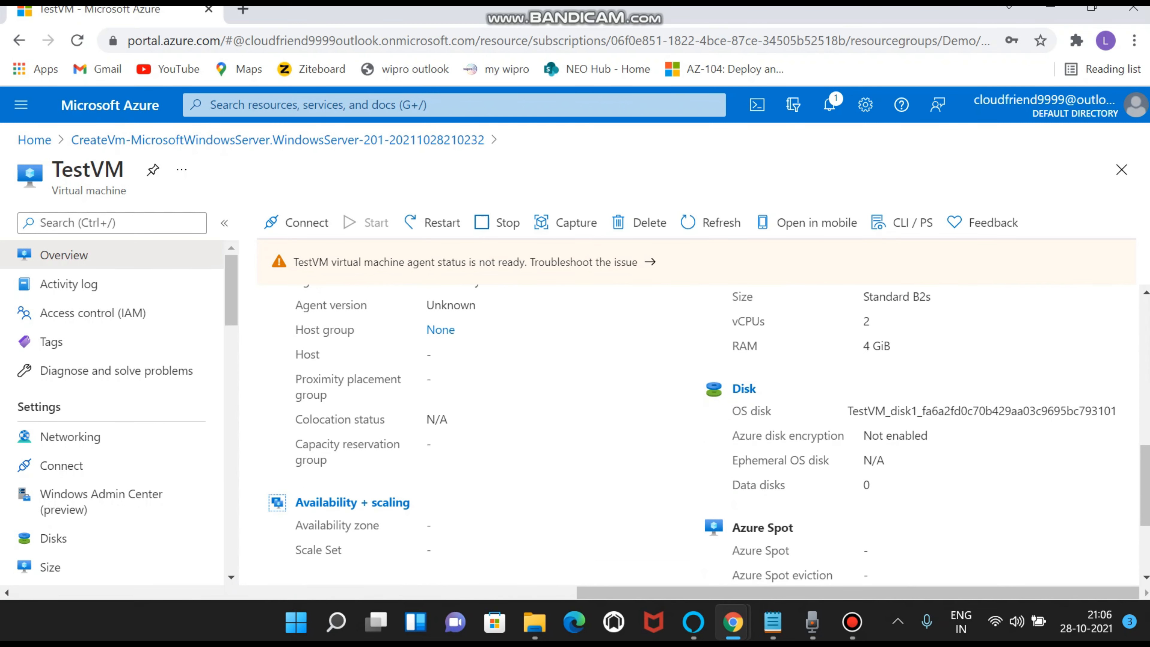
scroll(588, 396, up, 2)
scroll(589, 396, down, 4)
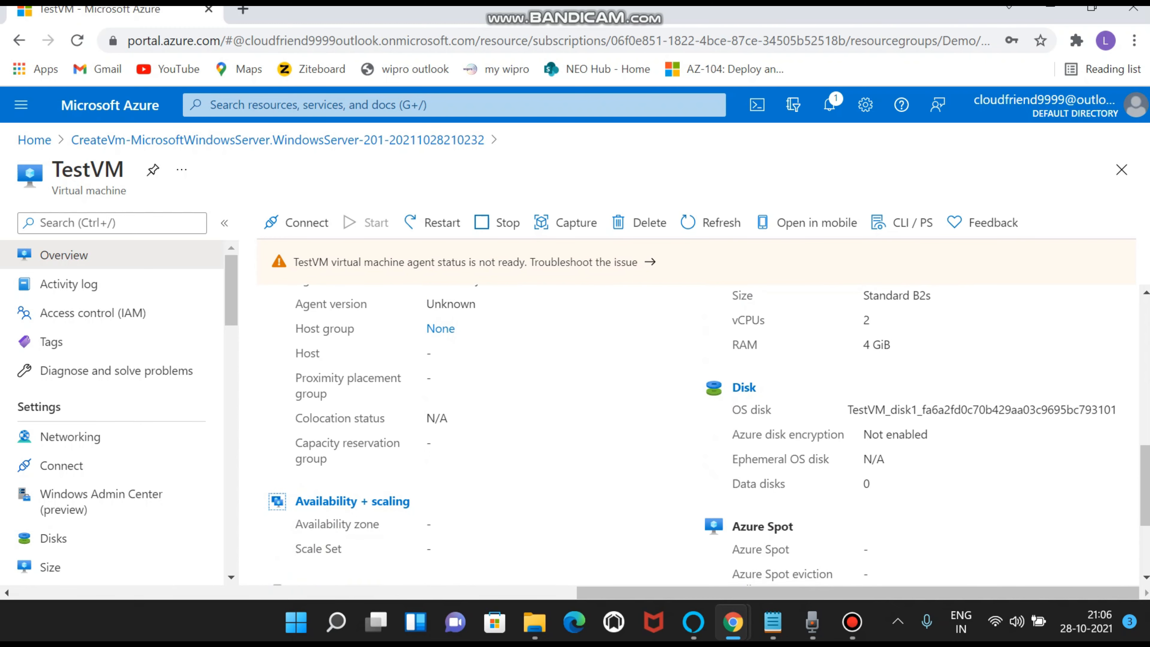
scroll(588, 397, up, 10)
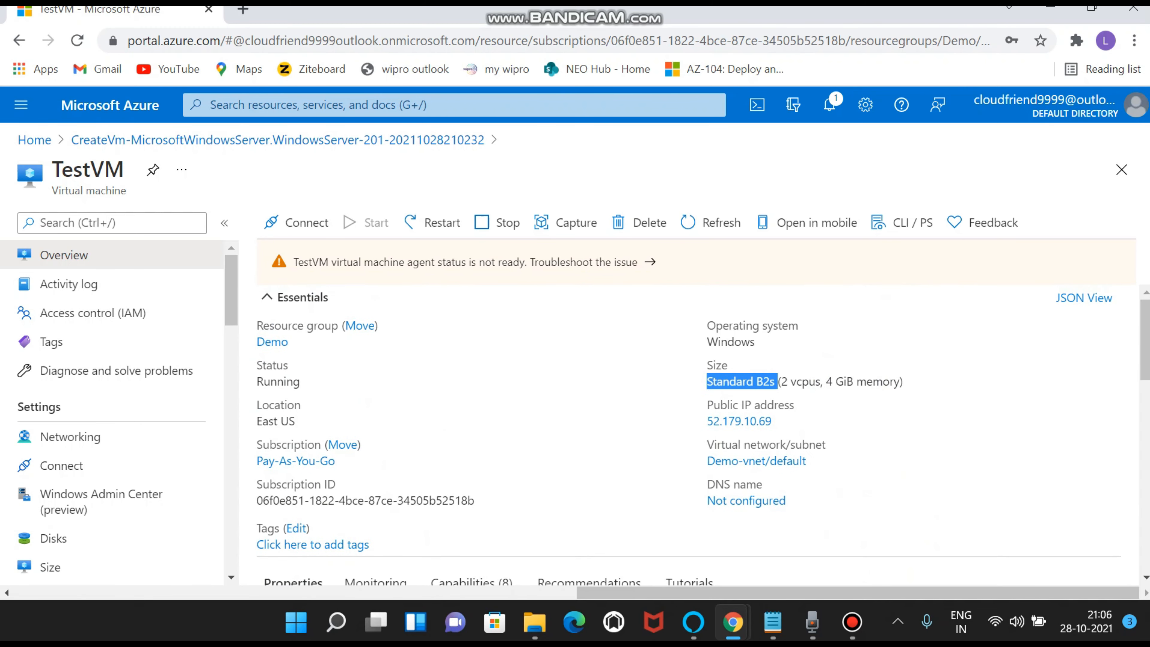
click(296, 223)
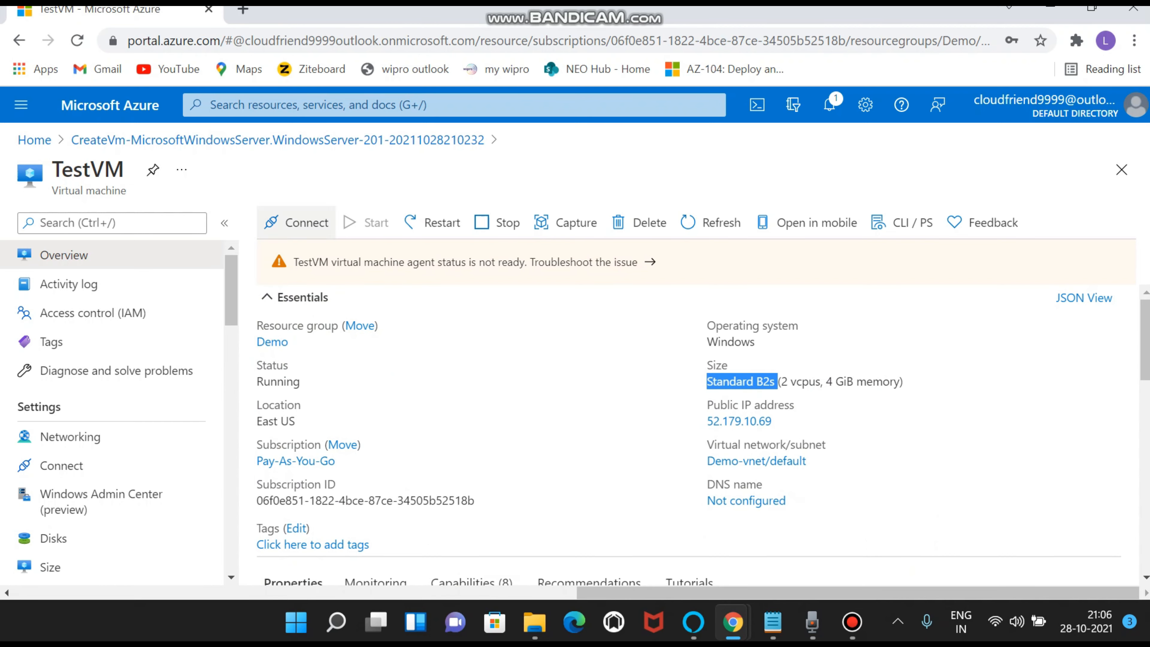
click(297, 223)
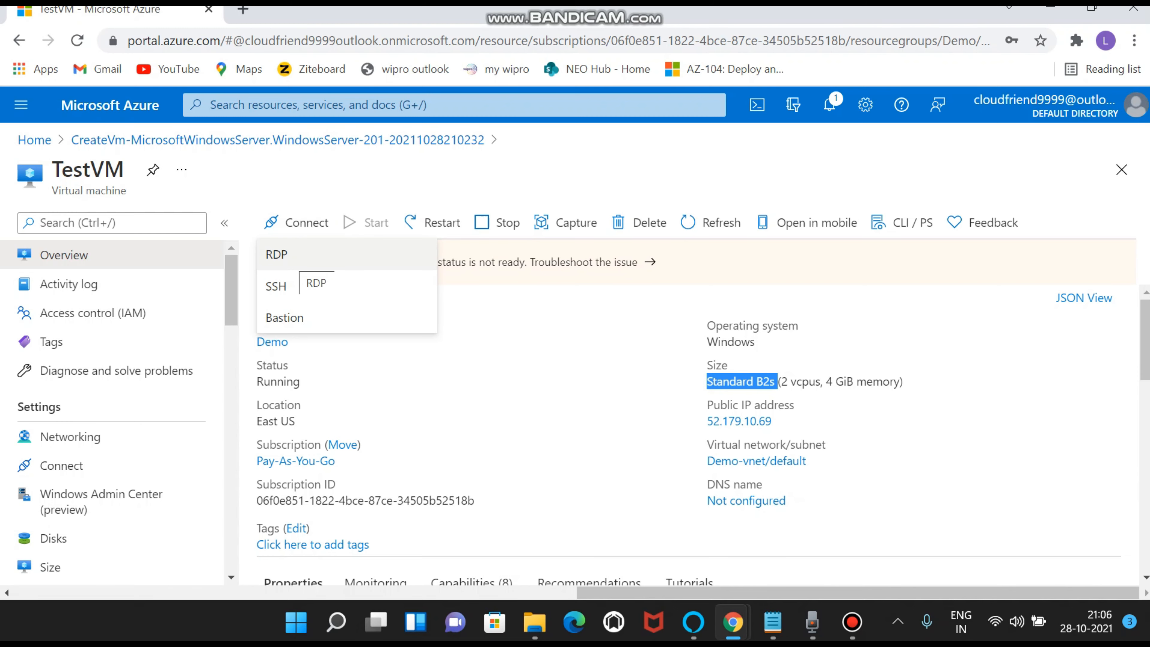
Download the RDP file TestVM (11).rdp for 52.179.10.69:3389 and open it
click(289, 256)
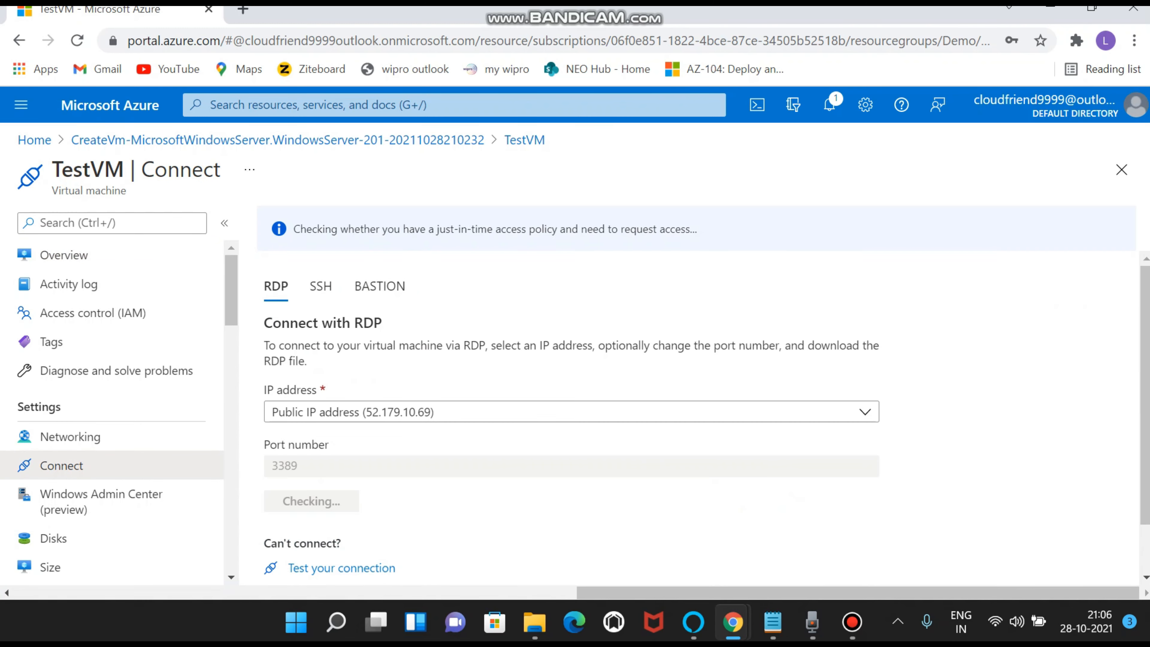
scroll(702, 426, down, 1)
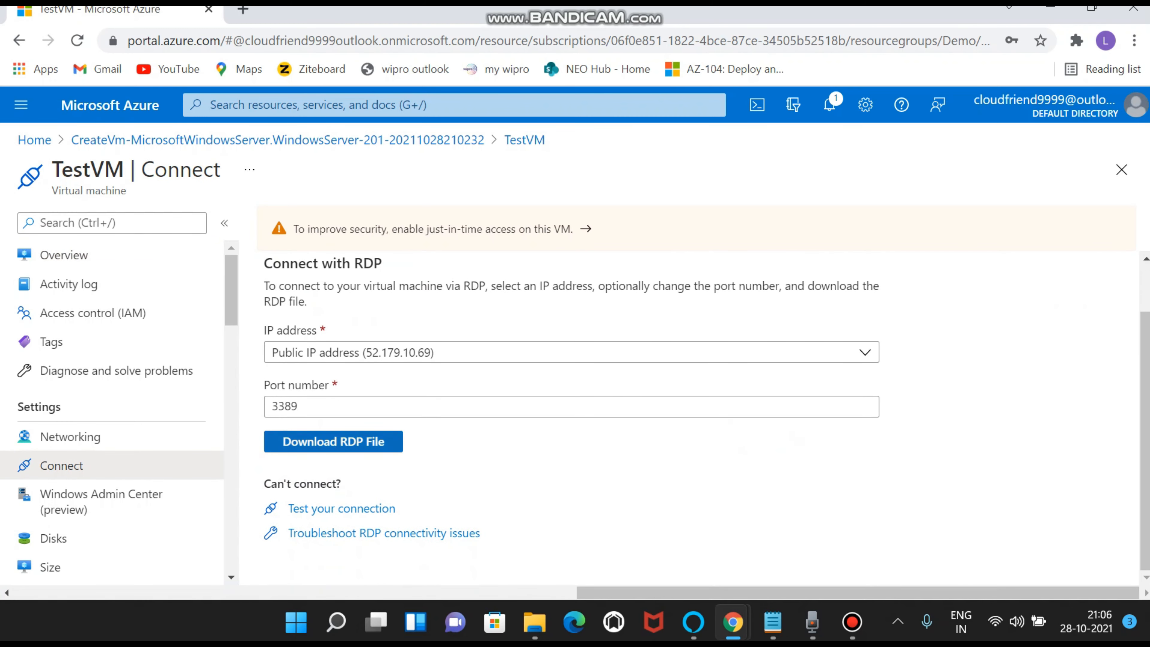
click(333, 441)
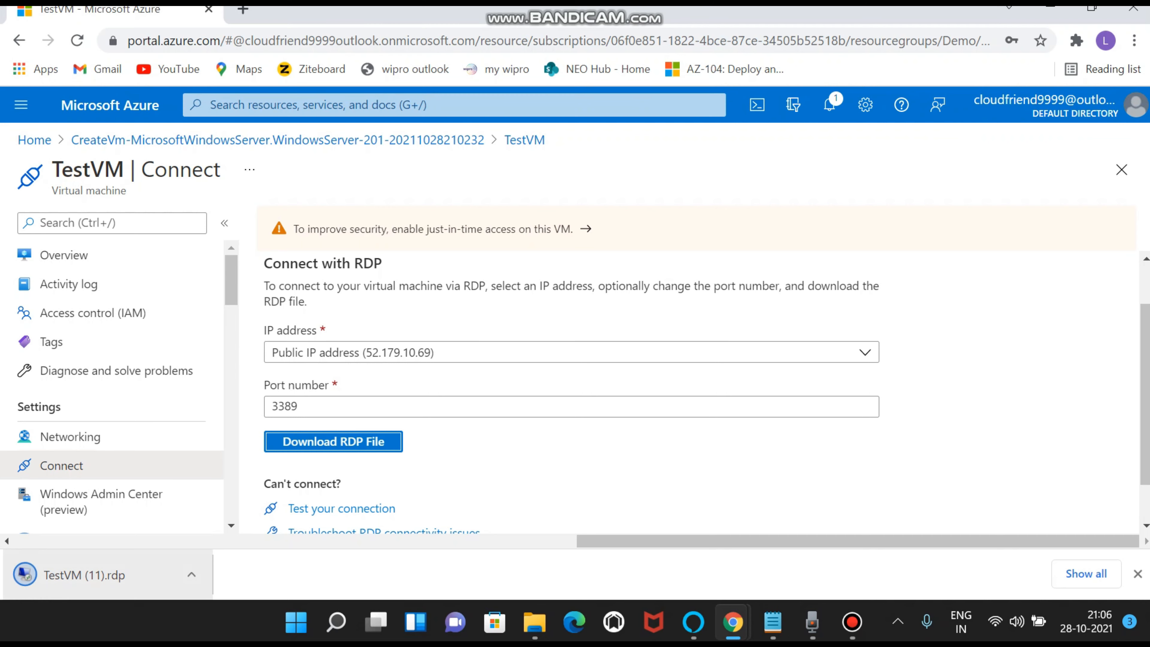
click(85, 575)
Sign in with a different account using the VM admin username and password, accepting the certificate warning
click(702, 403)
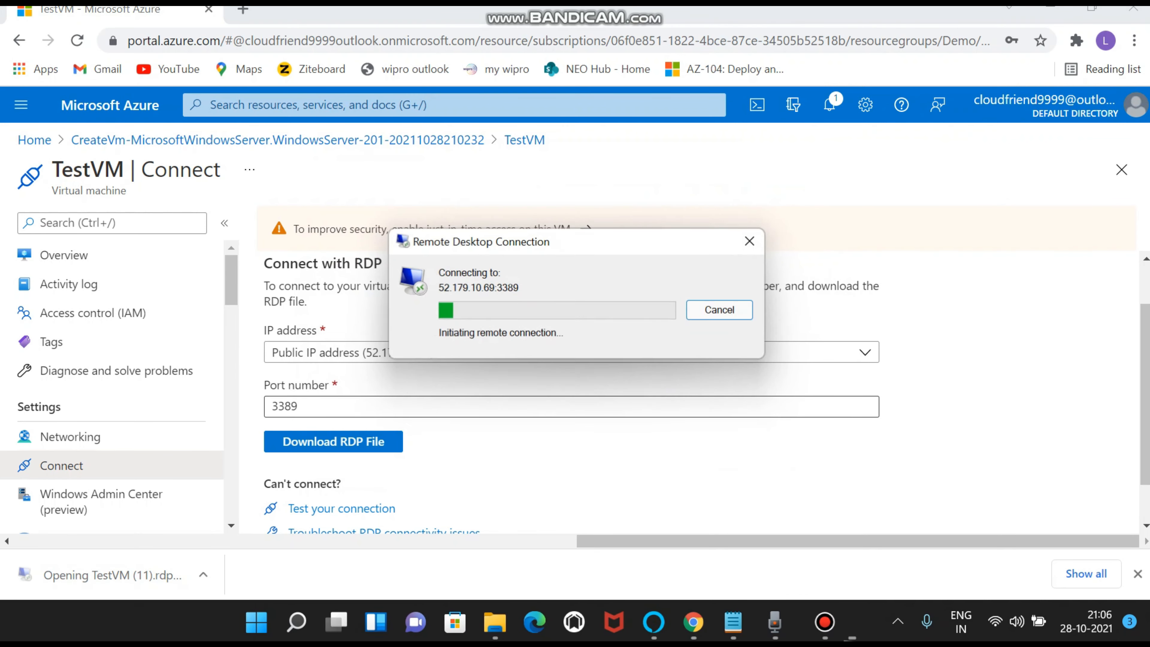
click(442, 398)
click(524, 499)
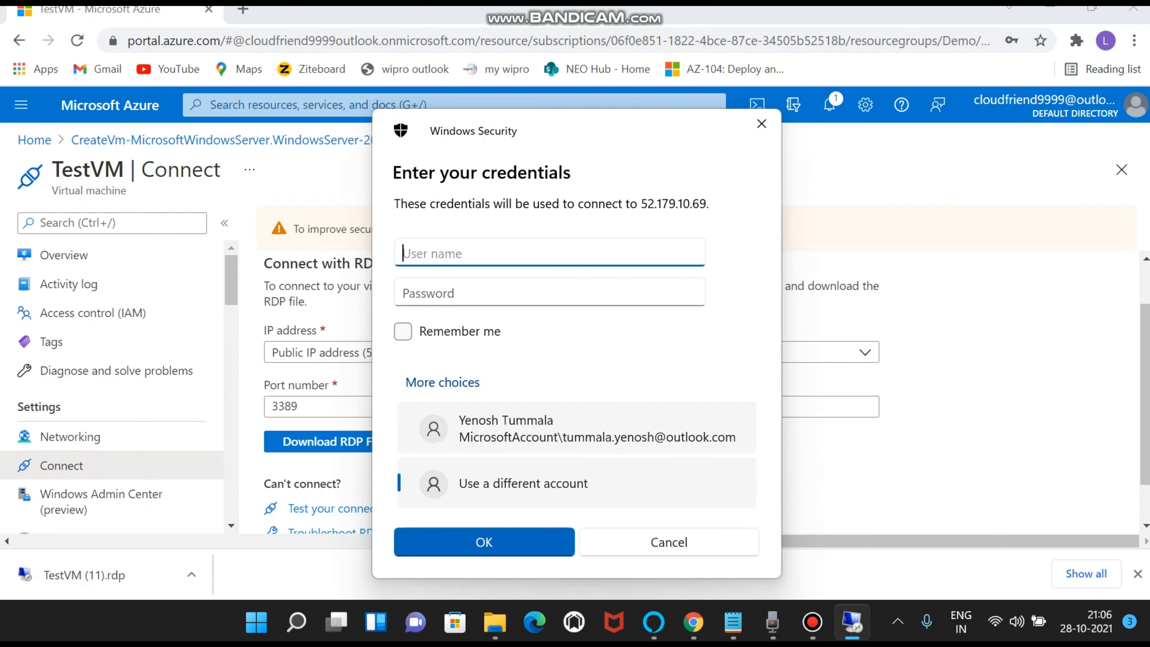
text(Cloudfr)
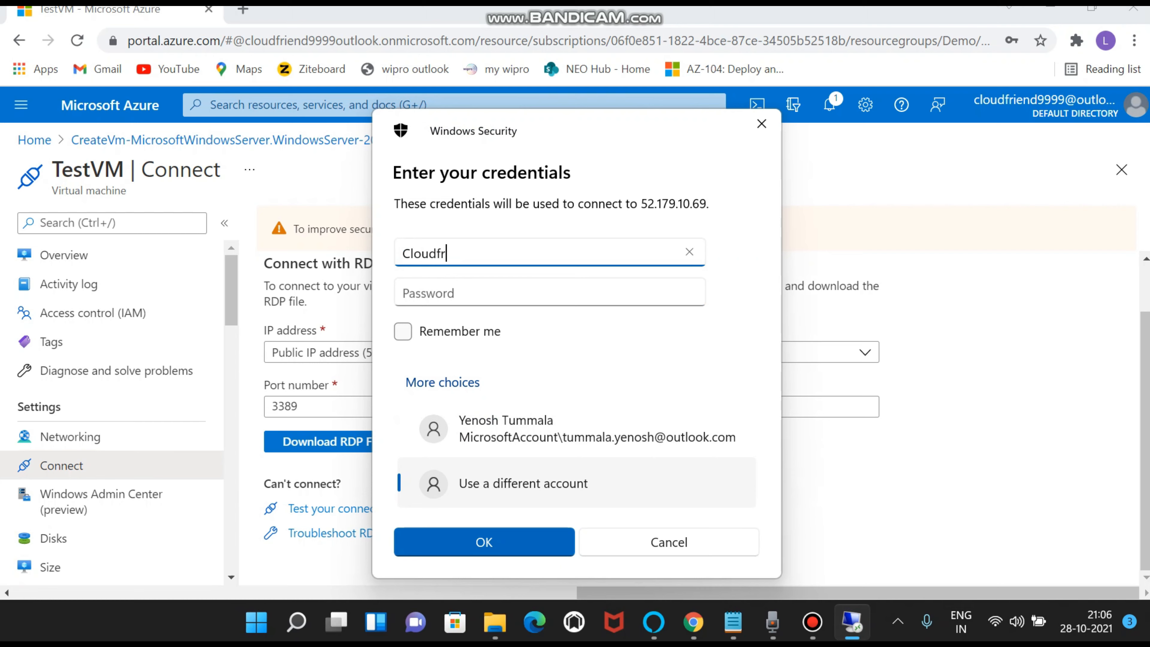
text(iends9999)
click(403, 293)
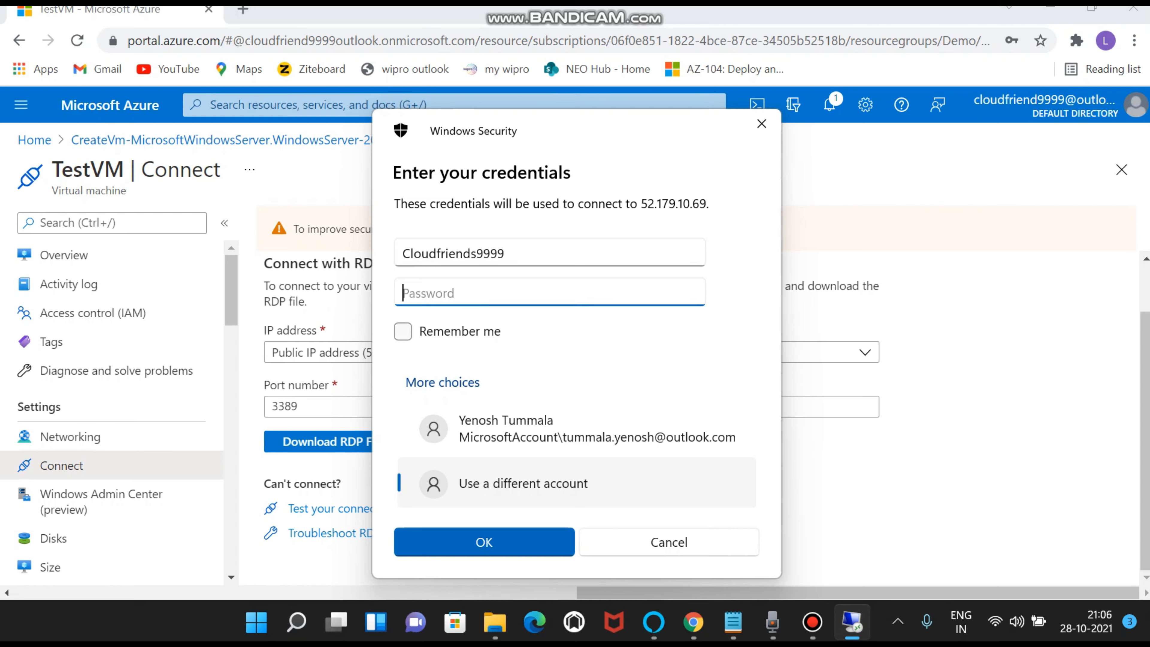
text(••••••••••••••••)
key(Return)
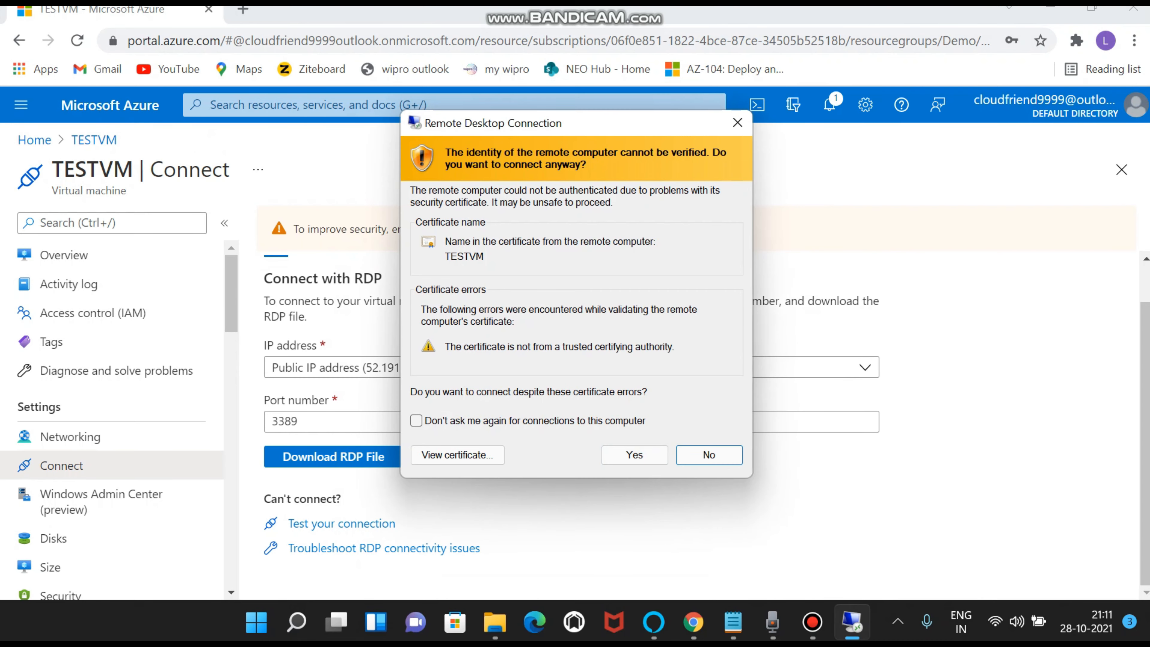
click(635, 454)
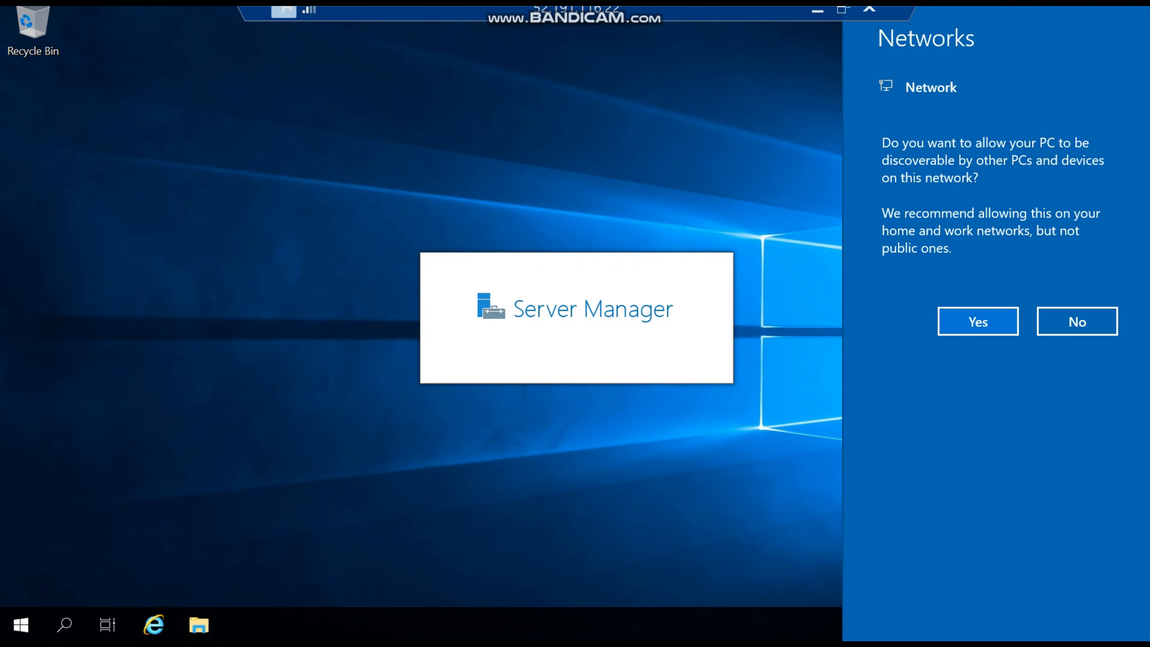
Allow TESTVM to be discoverable on the network
click(978, 321)
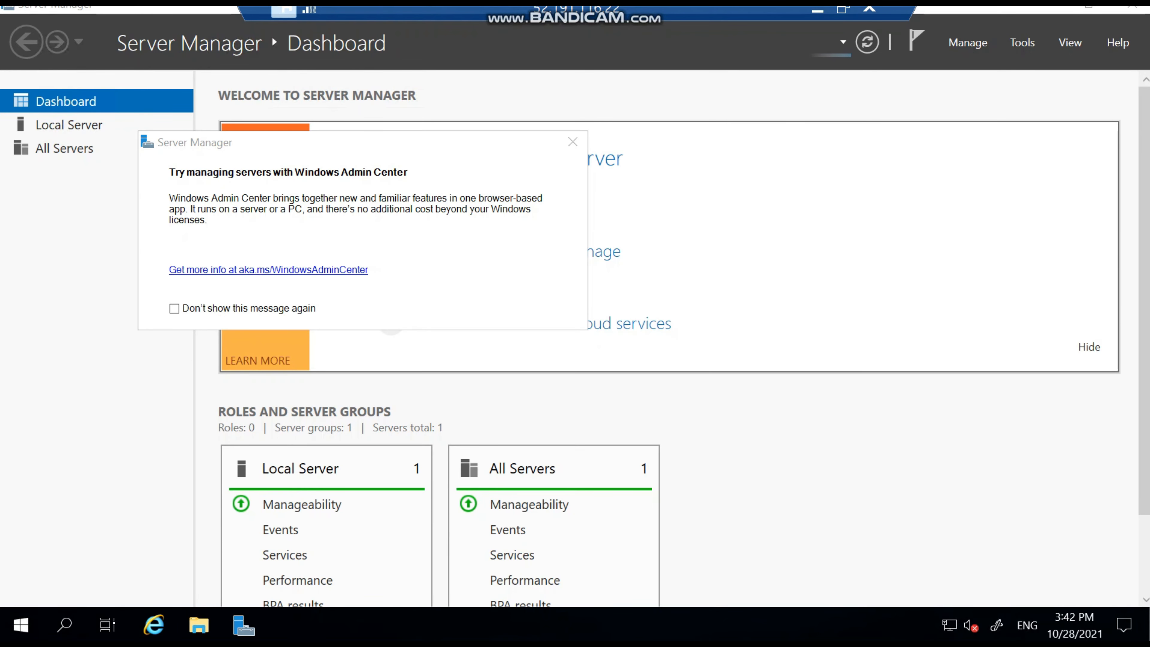
Launch Server Manager via search, dismiss the Windows Admin Center prompt, and start Add Roles and Features
click(65, 625)
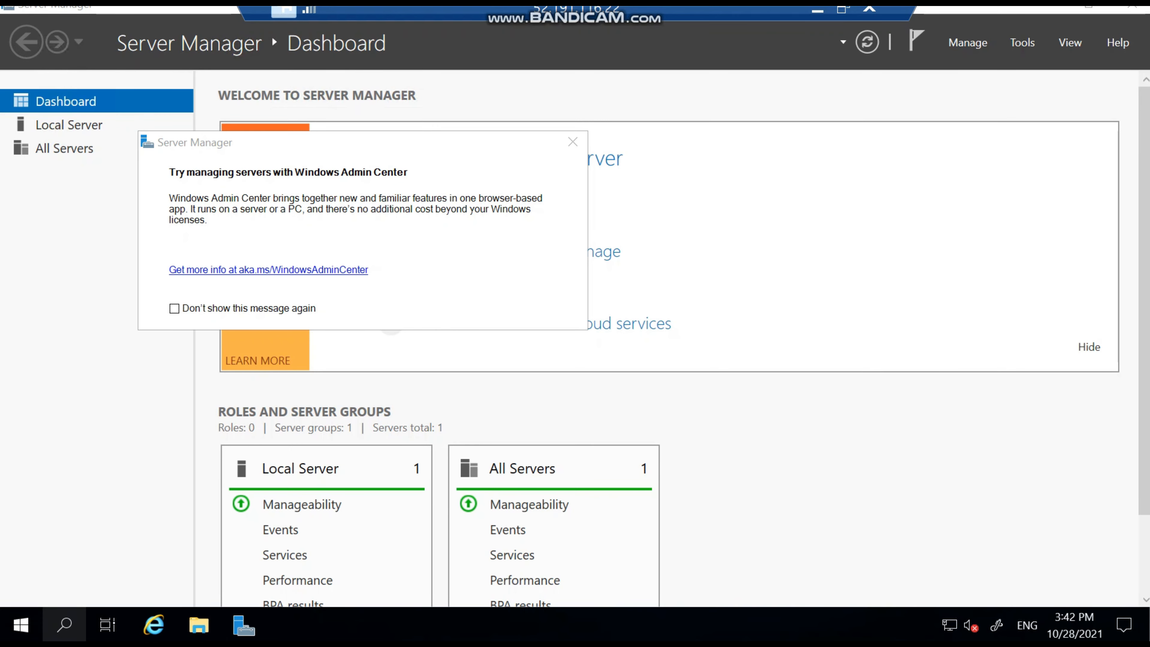
text(s)
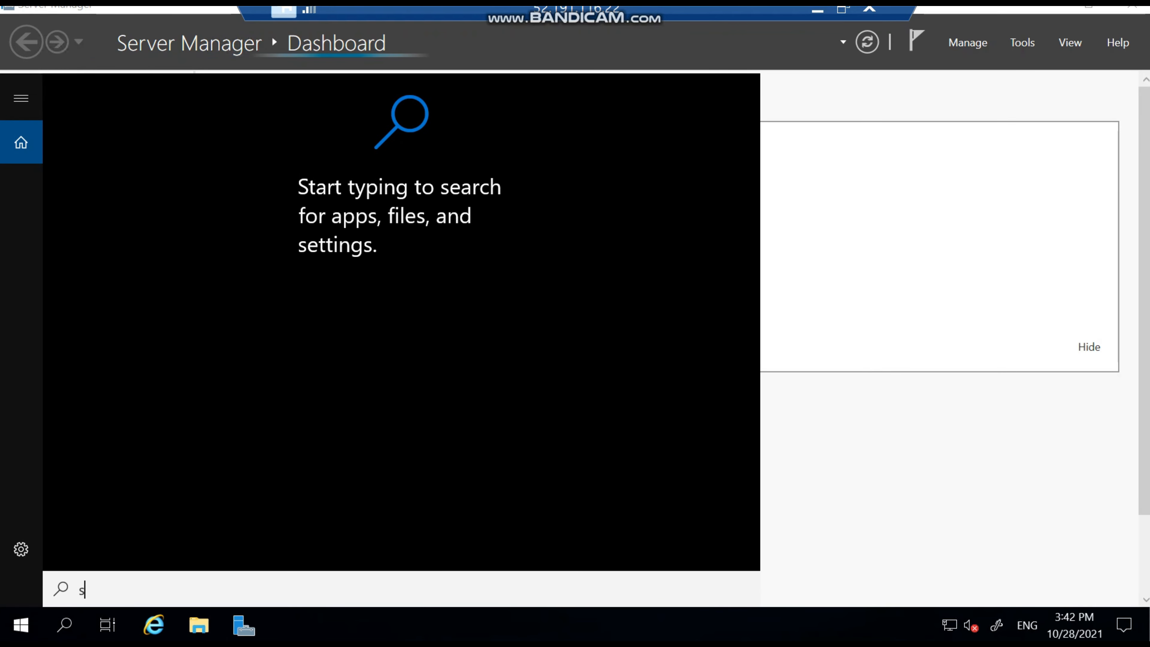
text(erver manag)
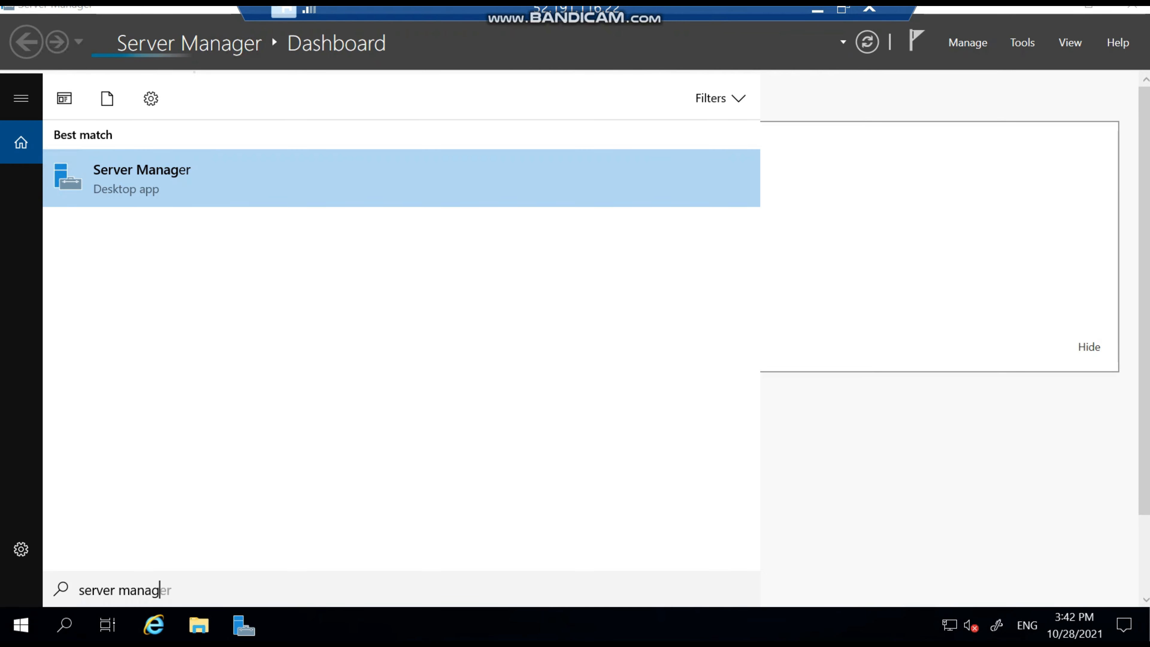
key(Return)
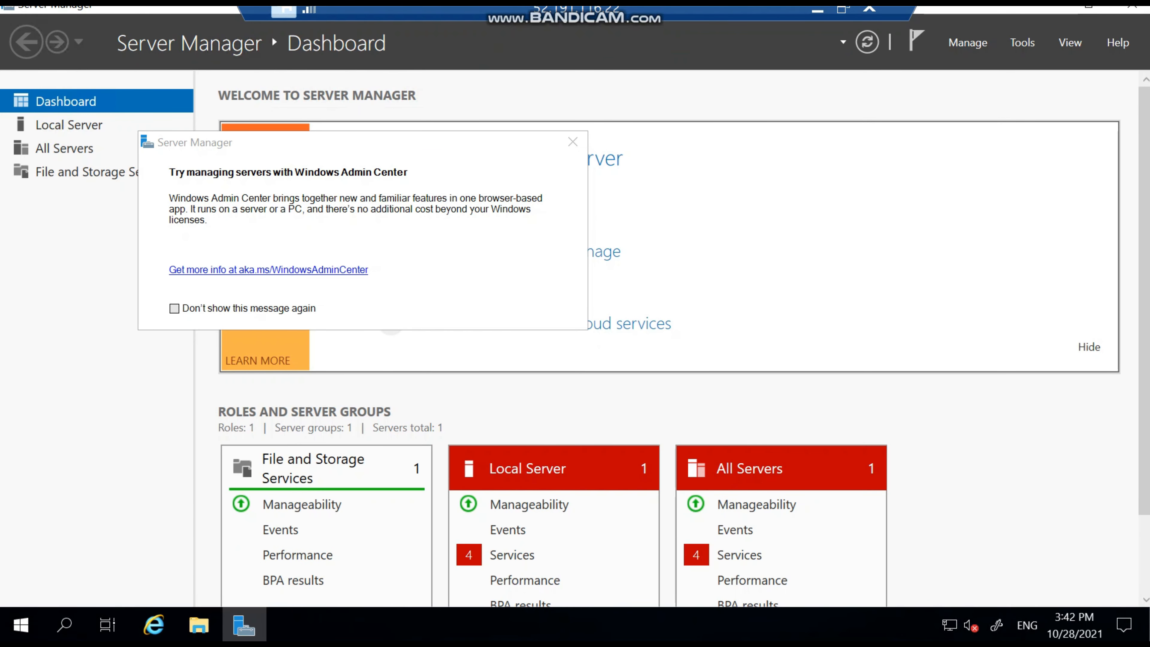
click(174, 308)
click(573, 142)
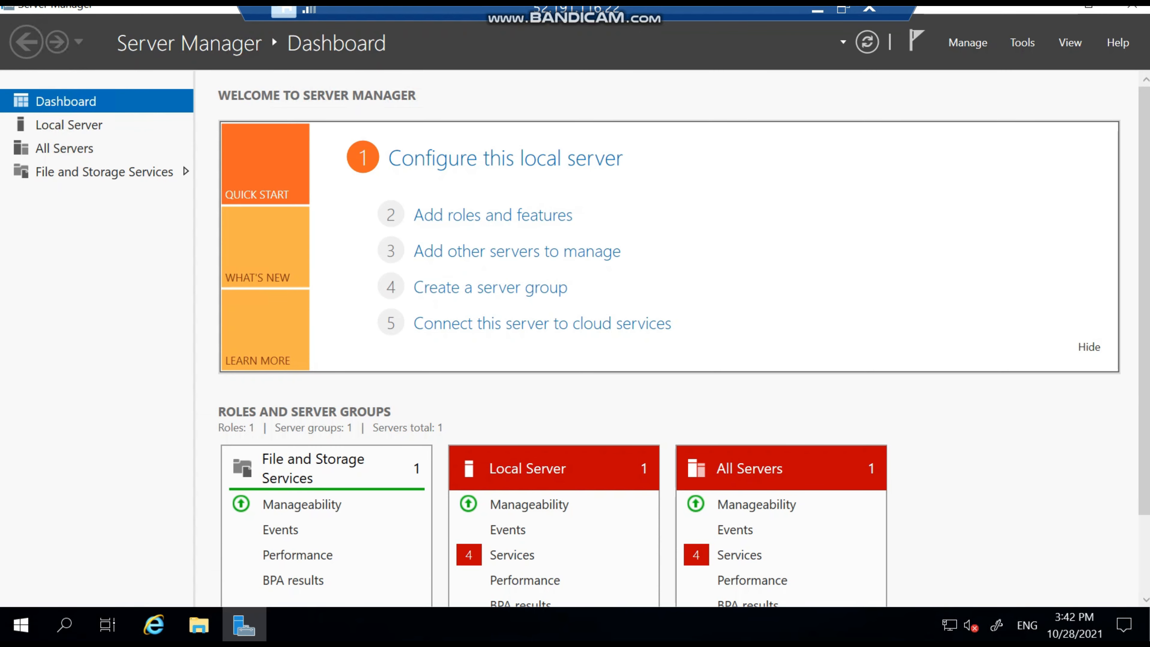
click(493, 215)
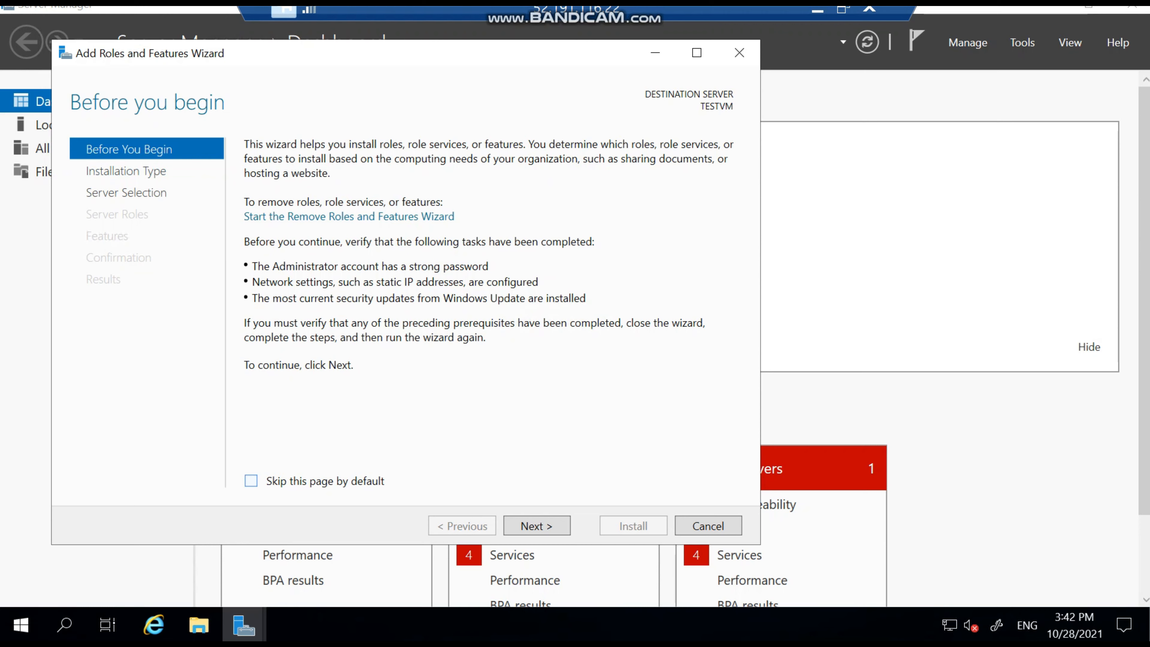
Step the wizard through role-based installation on TESTVM to Server Roles and tick Web Server (IIS)
click(251, 481)
click(251, 481)
click(537, 526)
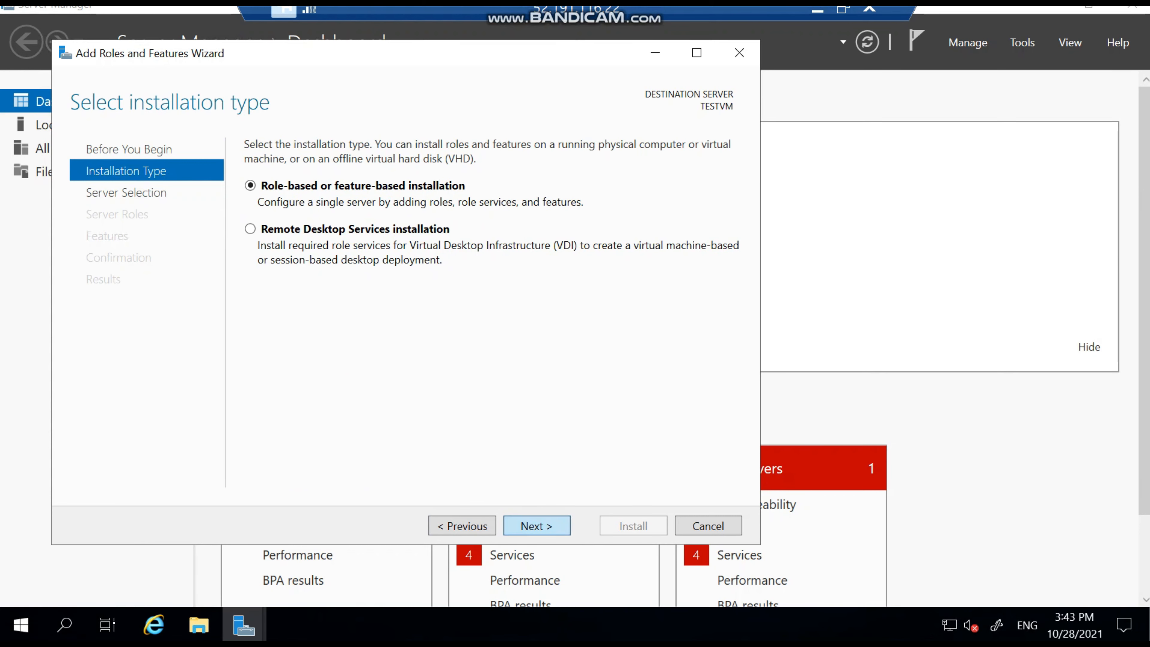
click(536, 526)
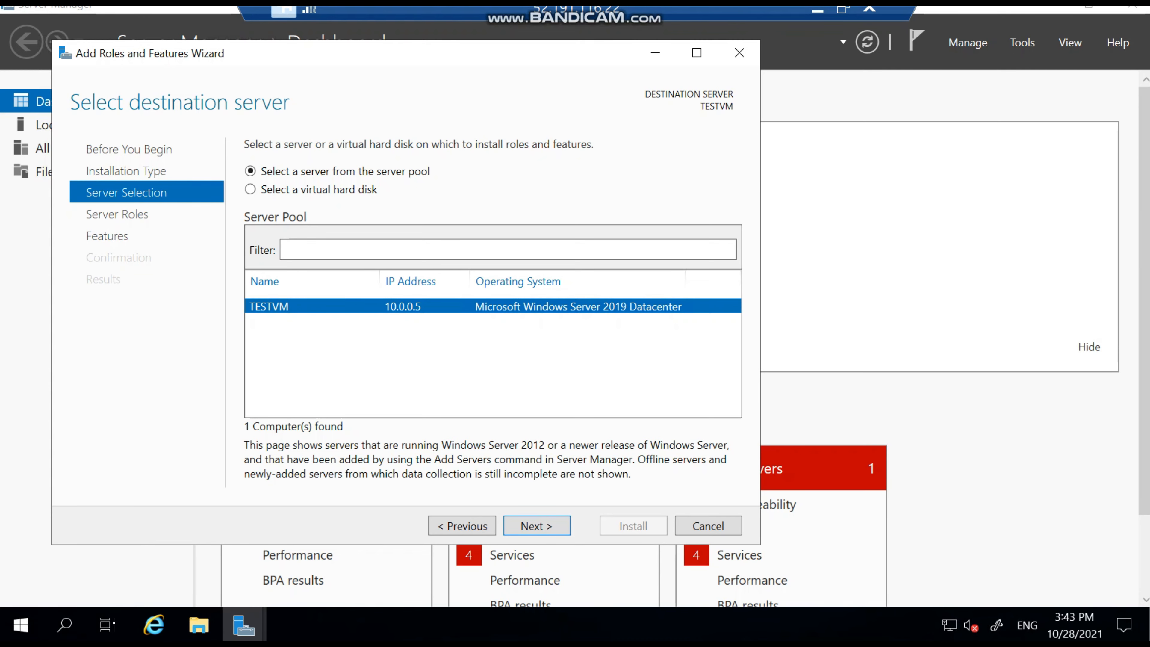
click(536, 525)
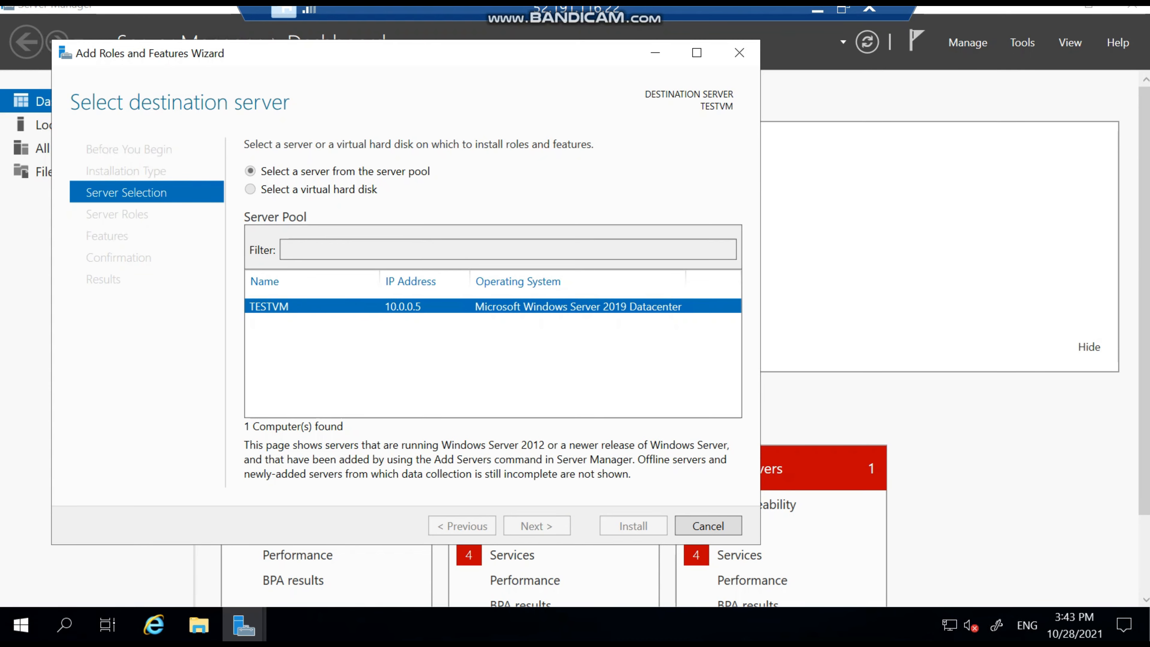
scroll(529, 338, down, 1)
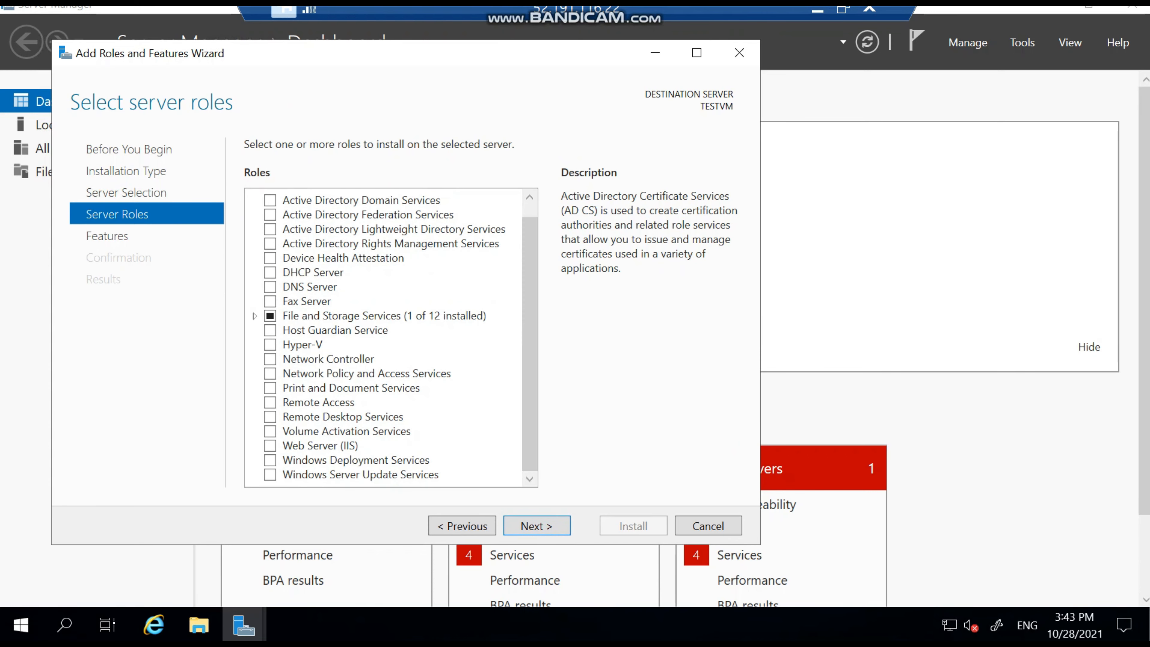
click(270, 446)
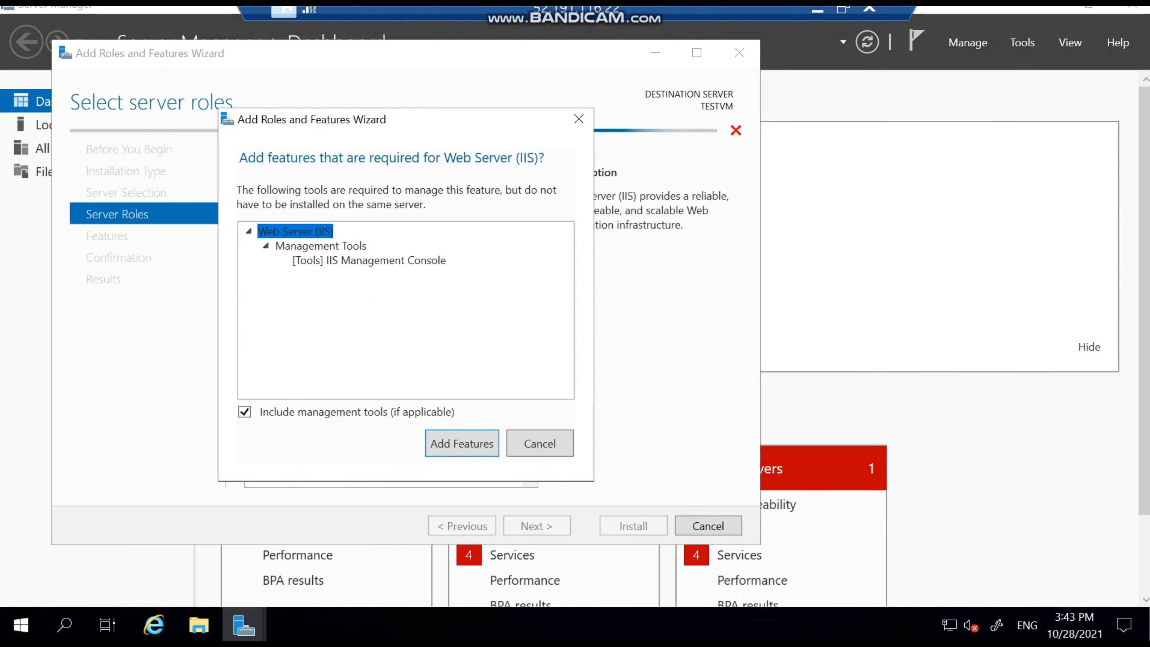
Add the IIS management tools, accept default features and role services, and install Web Server (IIS)
click(462, 442)
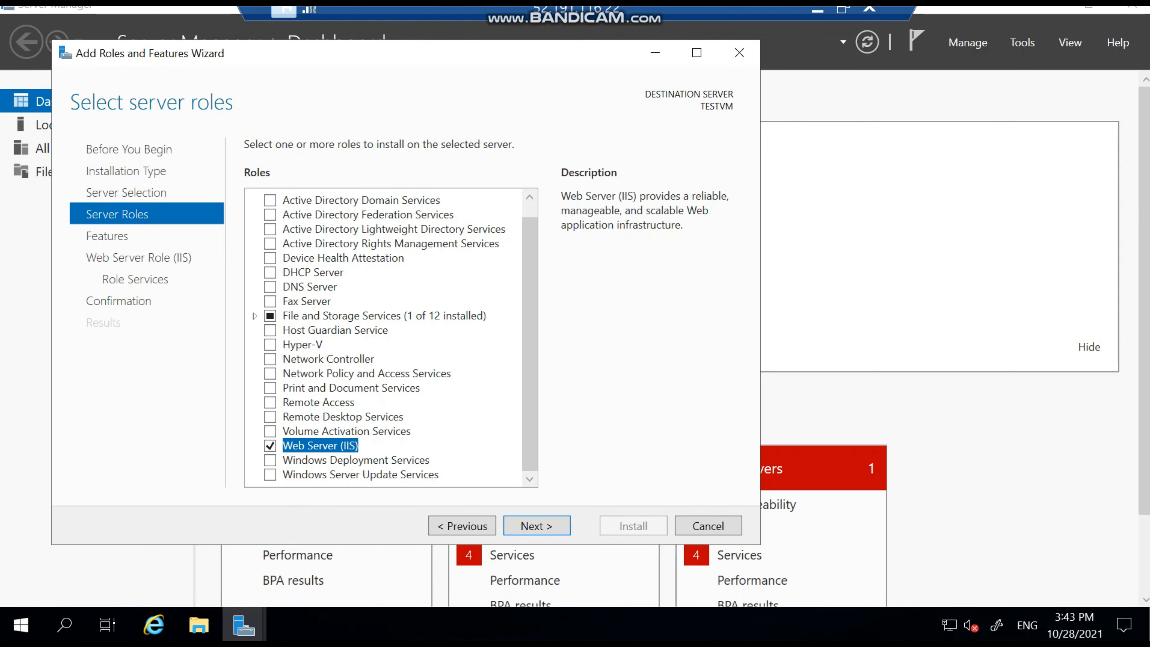
click(536, 526)
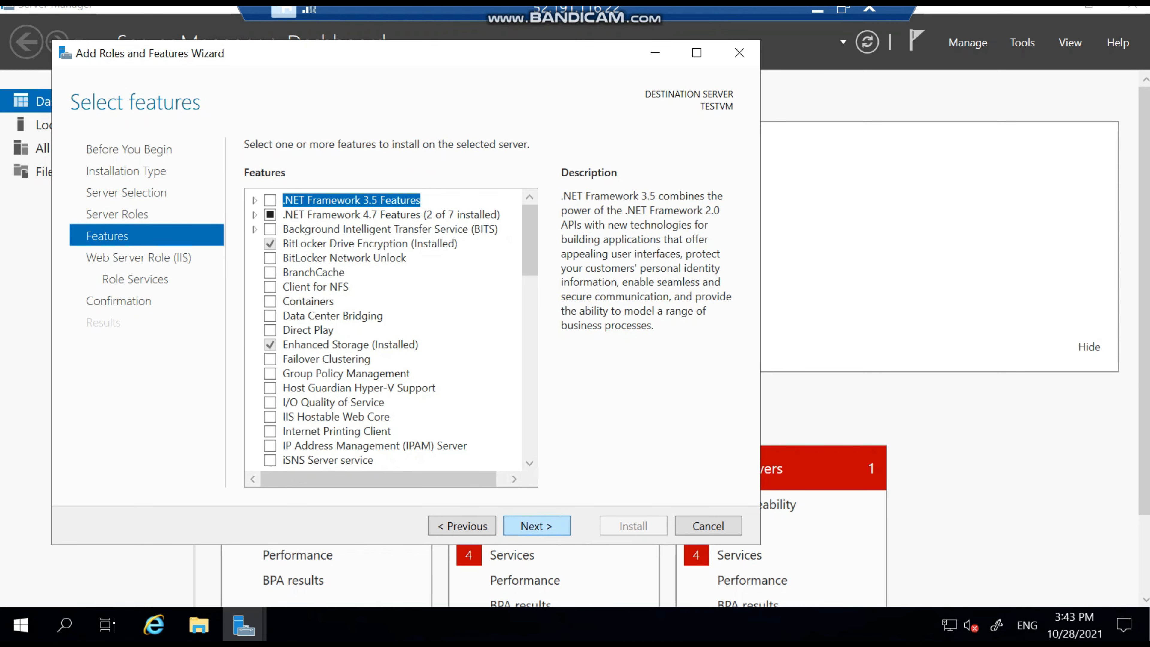
click(536, 526)
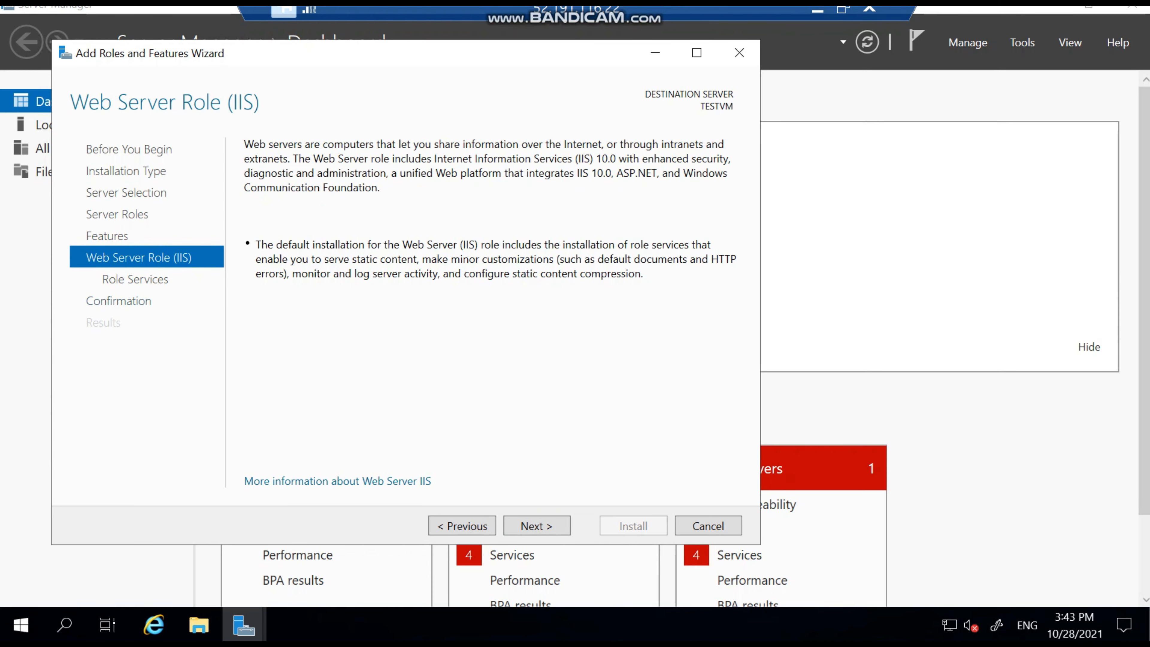
click(537, 525)
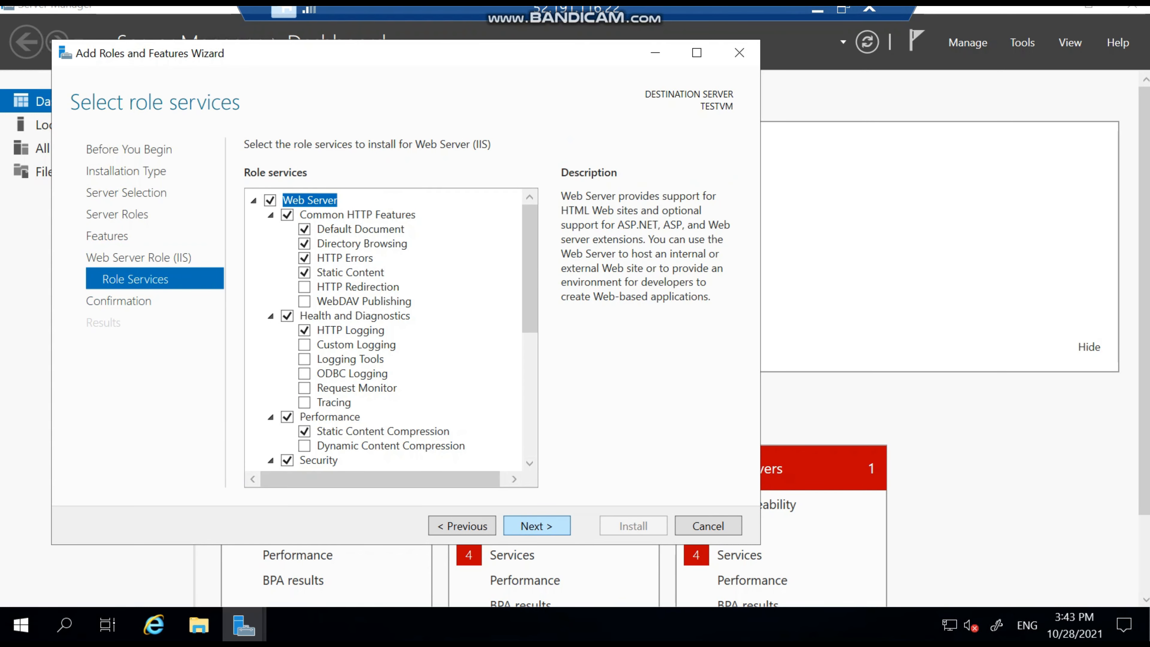
click(536, 526)
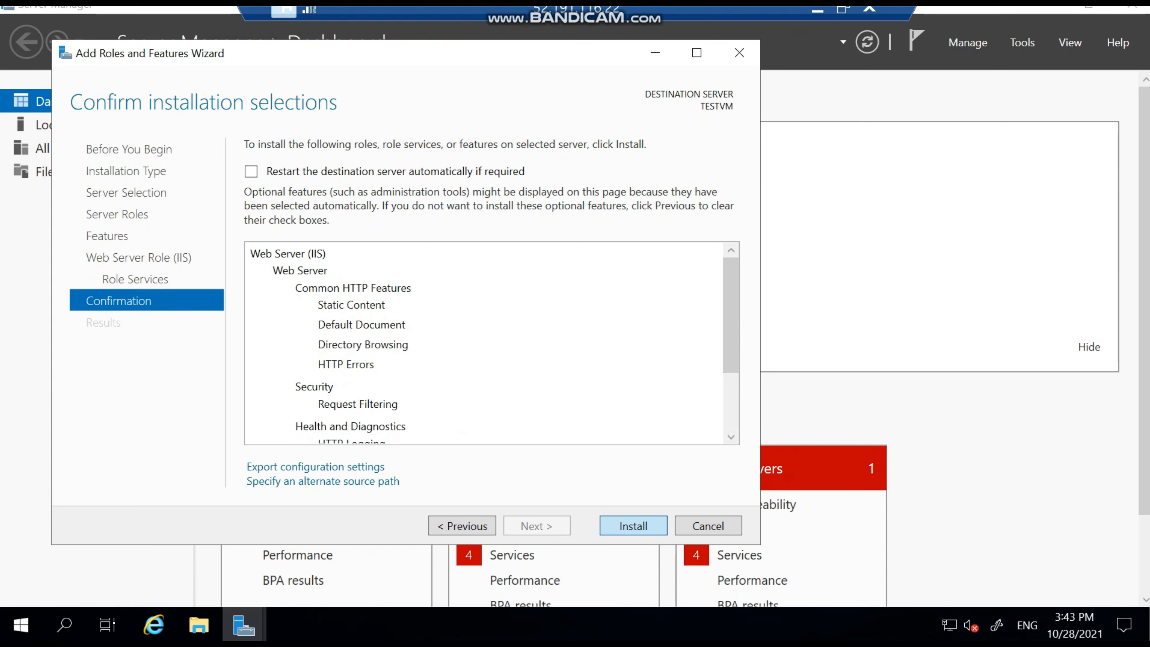
click(633, 526)
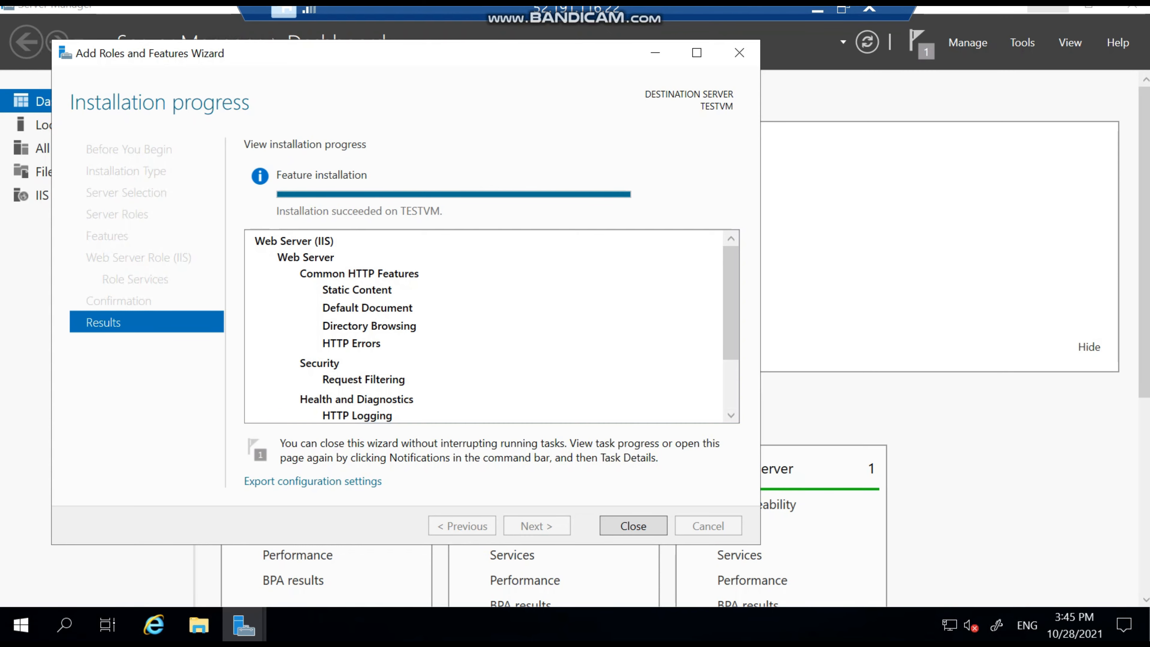
key(Return)
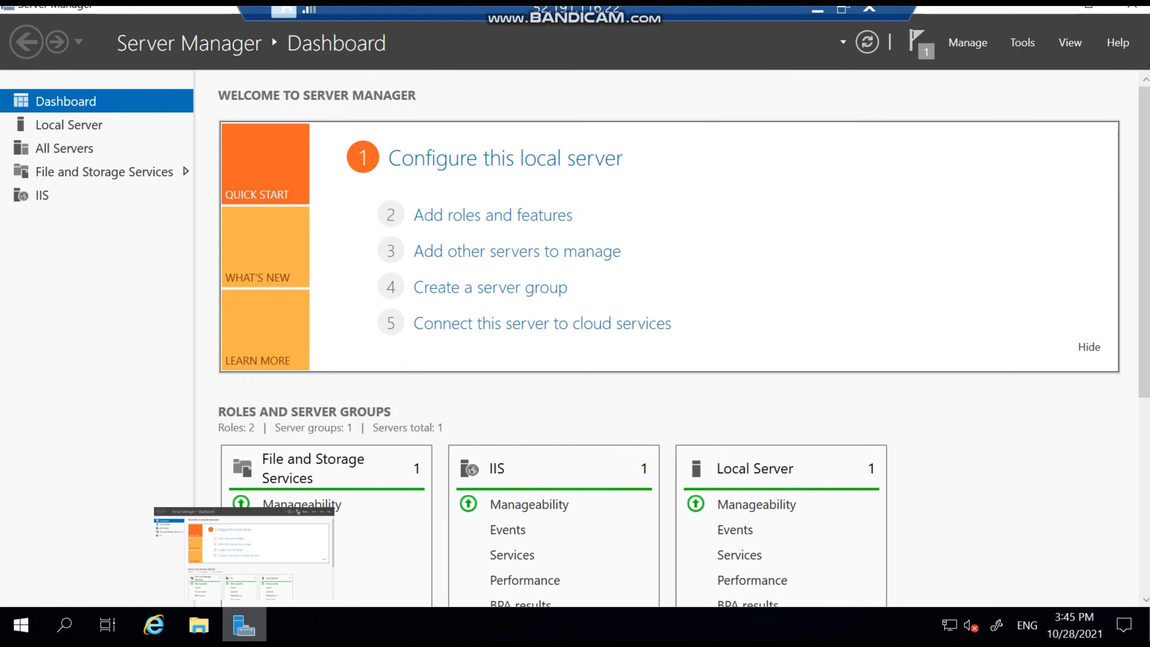
Launch Internet Explorer with recommended settings and browse to localhost to see the IIS welcome page
click(154, 625)
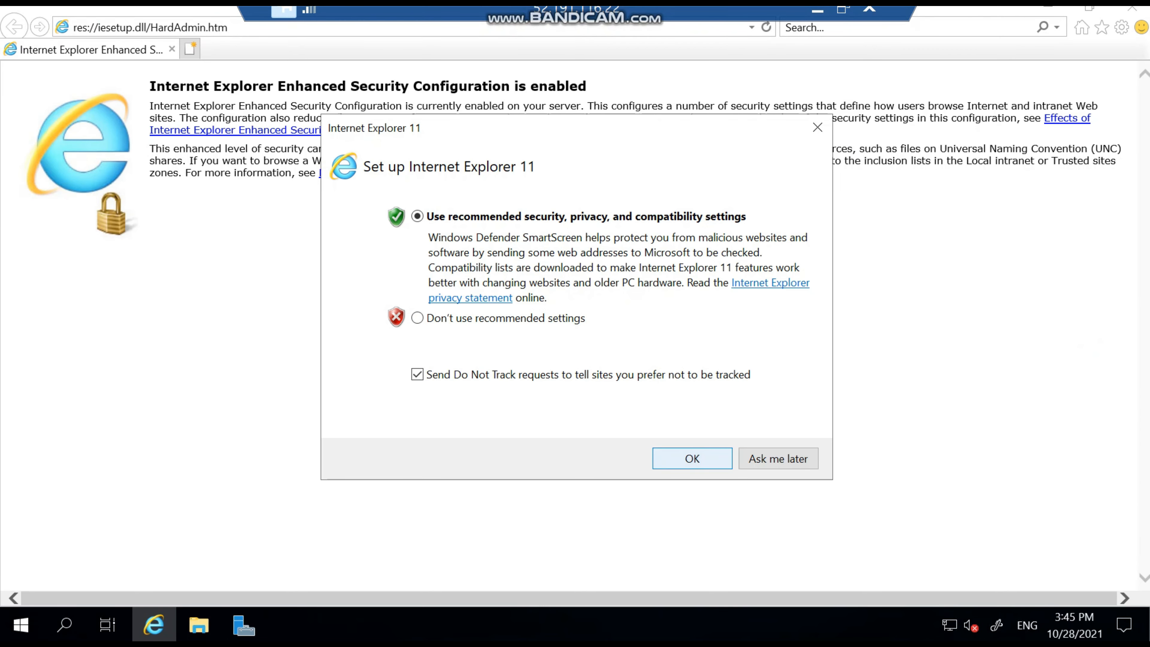
click(692, 458)
click(181, 28)
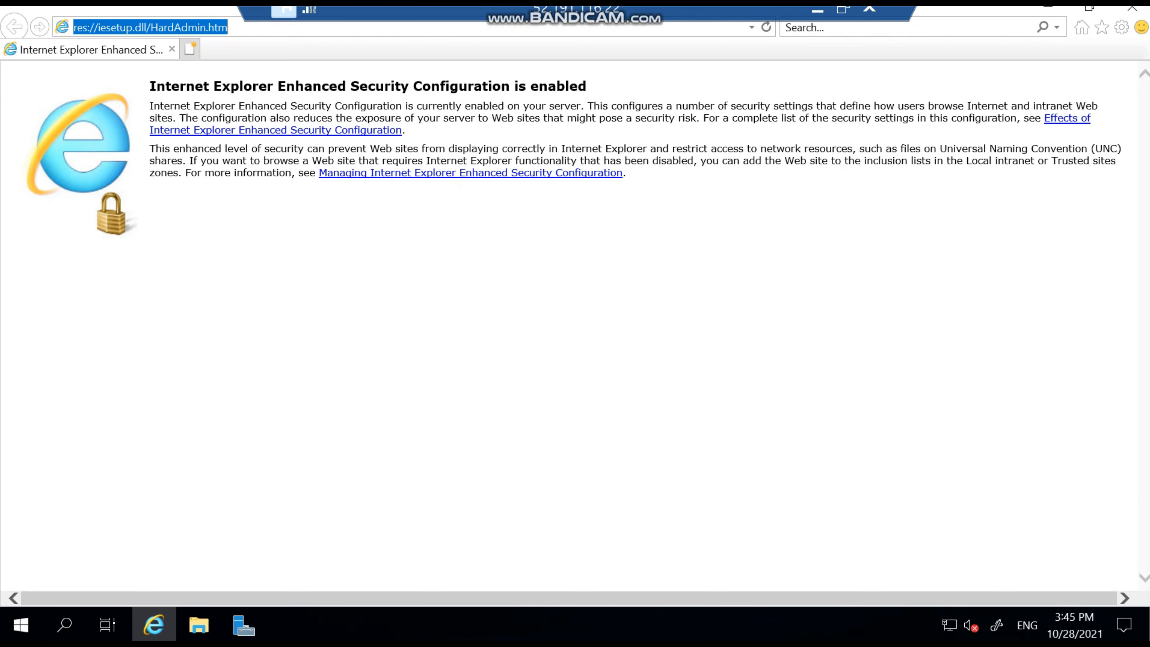
text(localhost)
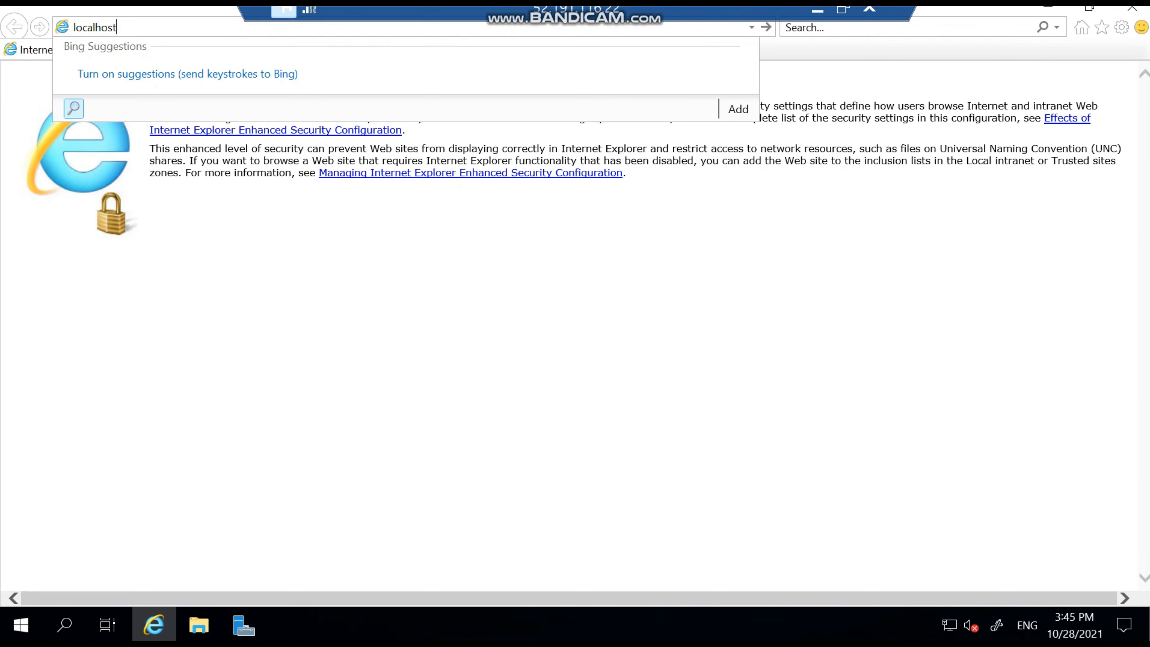
key(Return)
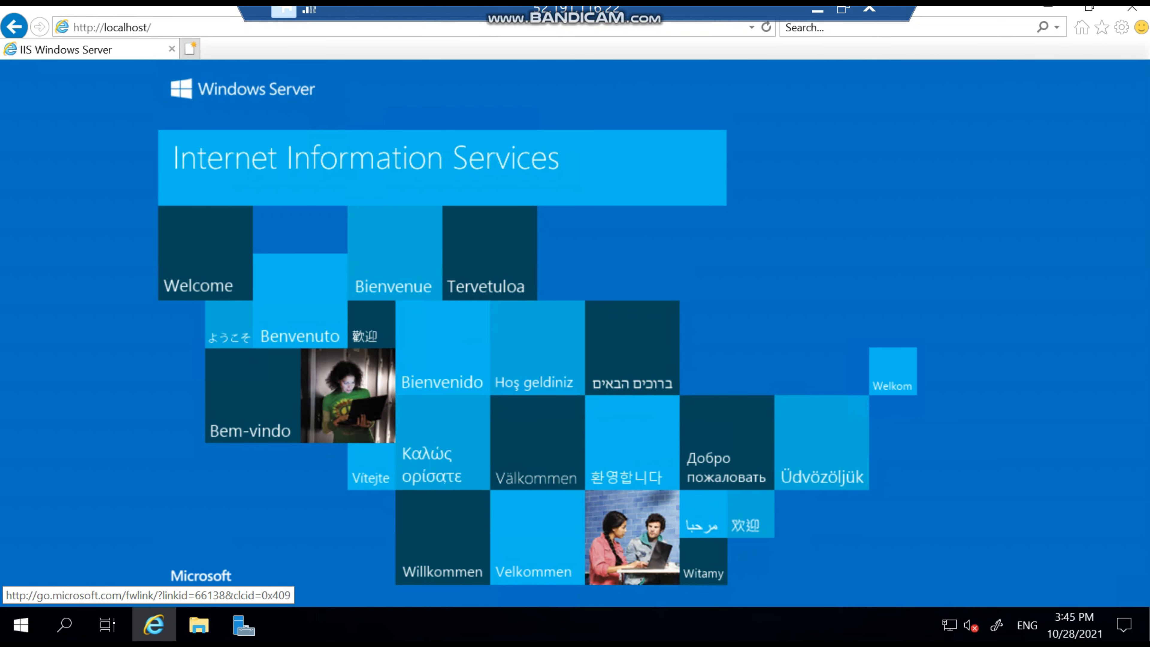
Copy TESTVM's public IP 52.191.116.22 from its Azure Overview page and open a new browser tab
click(817, 10)
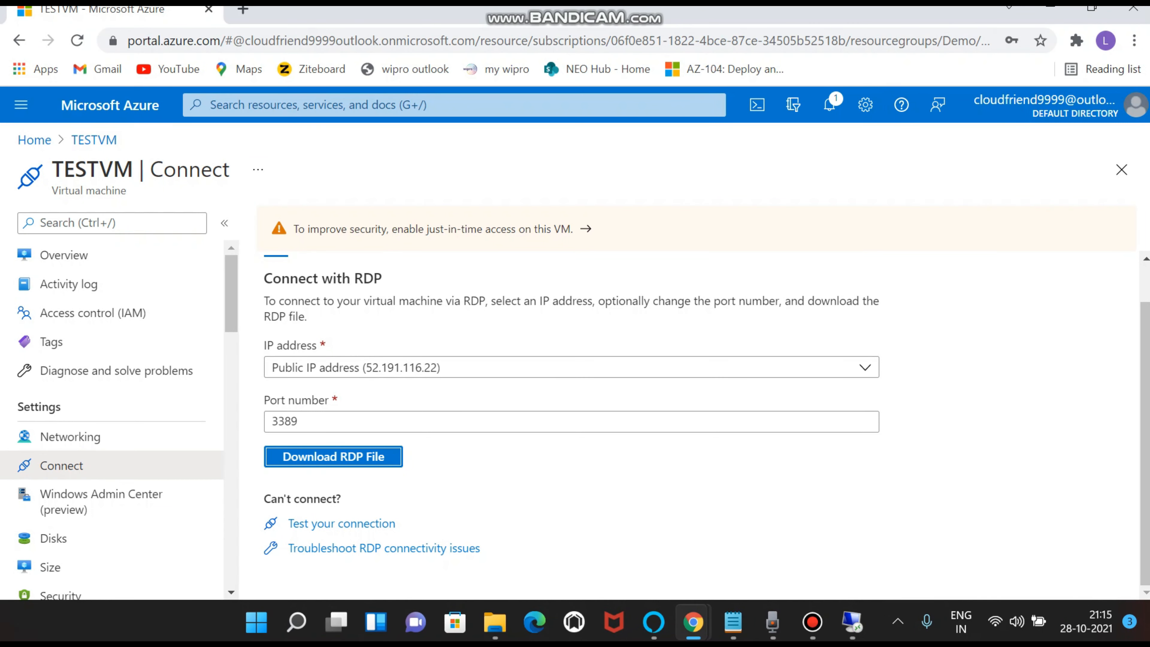
click(64, 256)
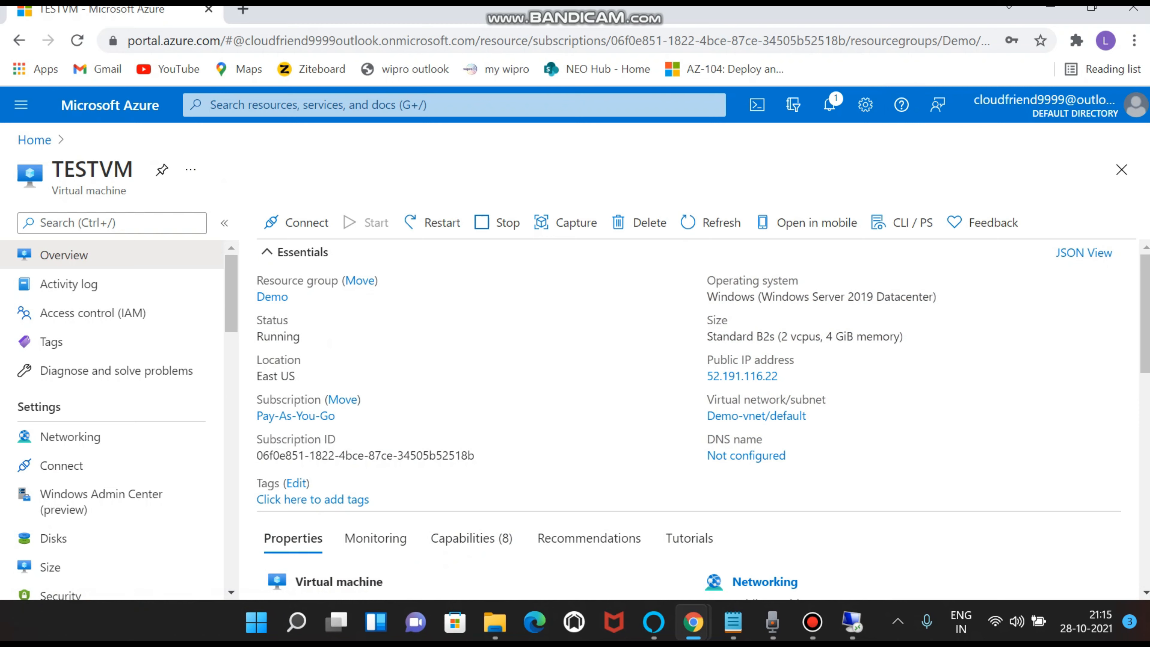
click(789, 376)
drag(705, 376, 782, 376)
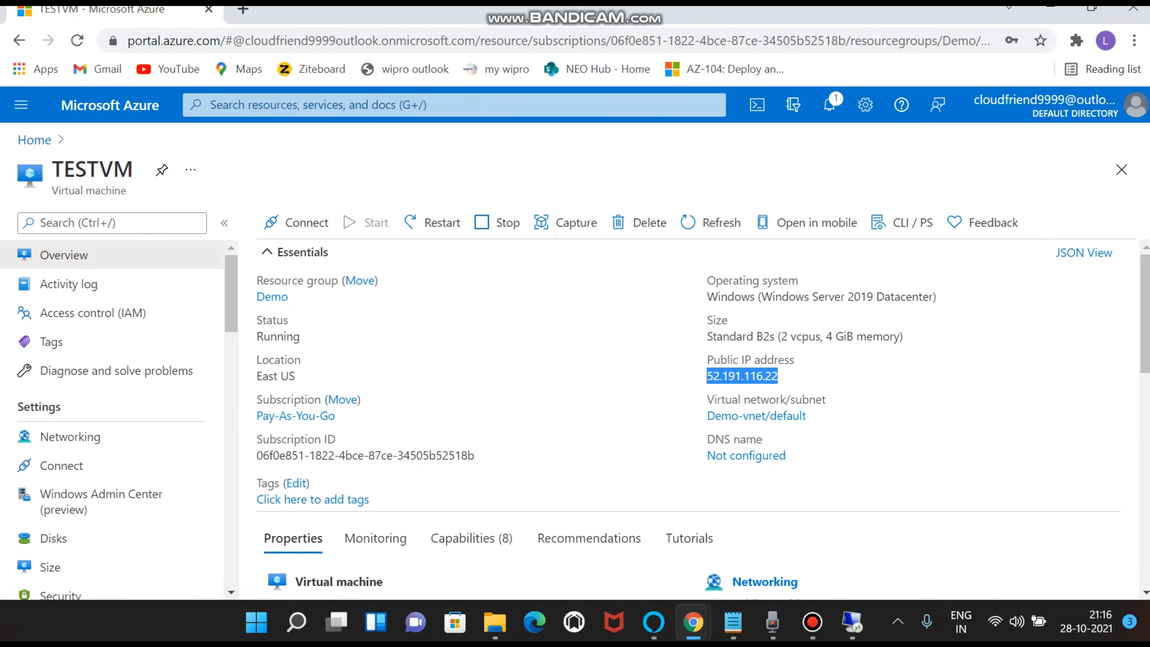
key(ctrl+t)
Browse to 52.191.116.22, find it times out, and return to the TESTVM Azure overview tab
key(ctrl+v)
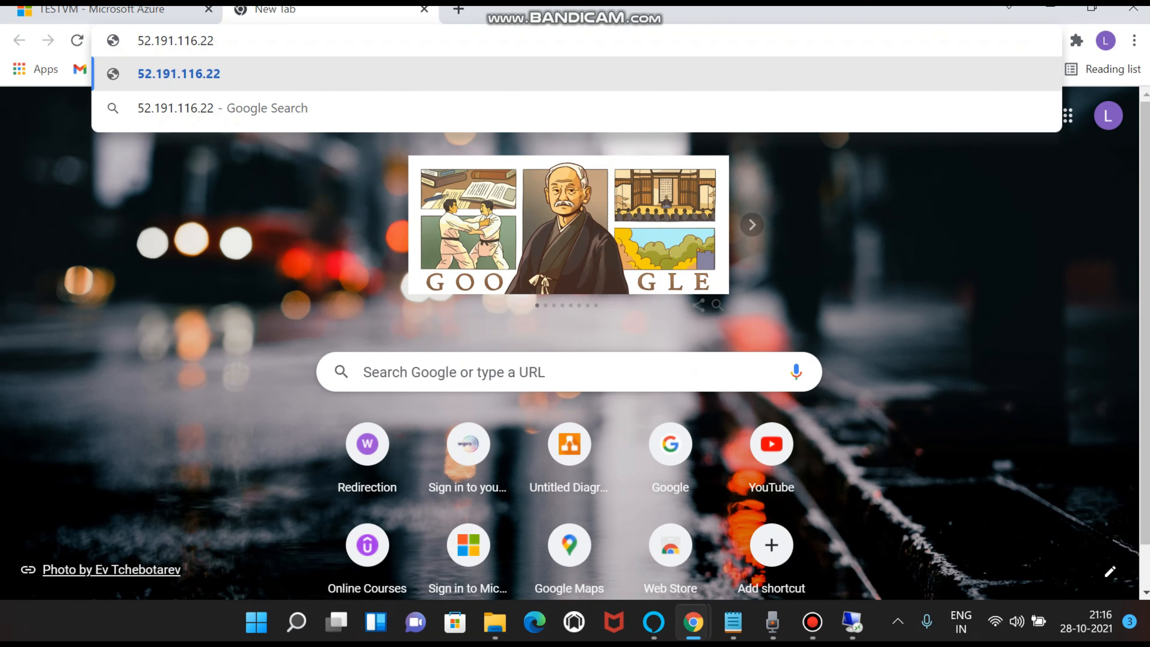
key(Return)
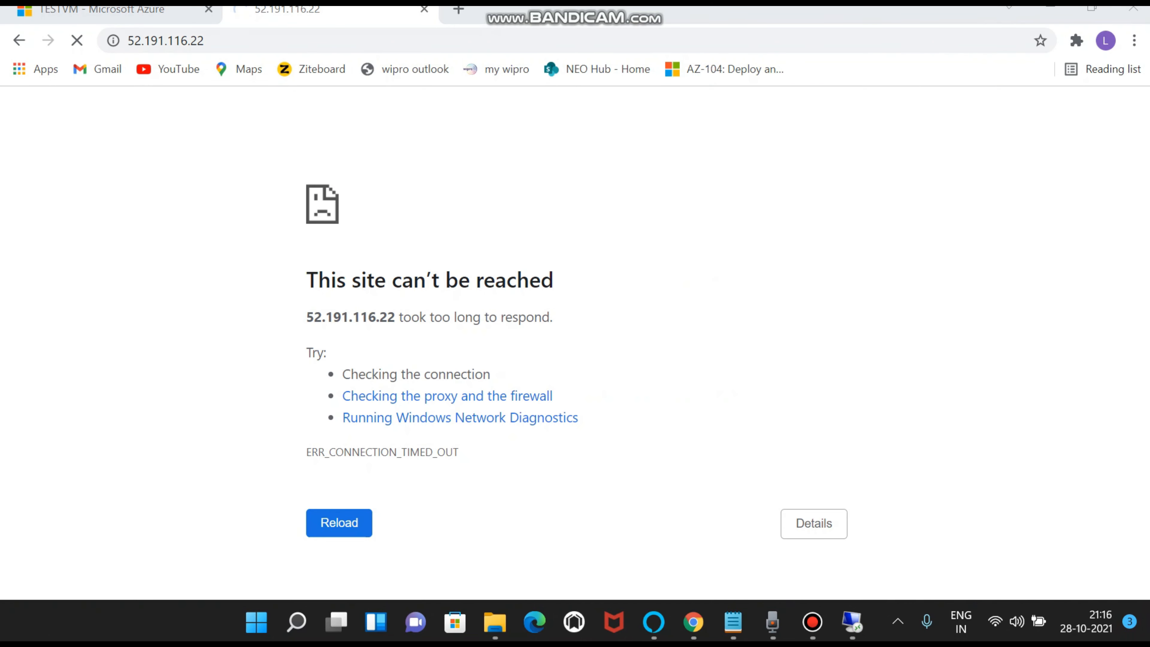
drag(307, 279, 554, 280)
click(562, 282)
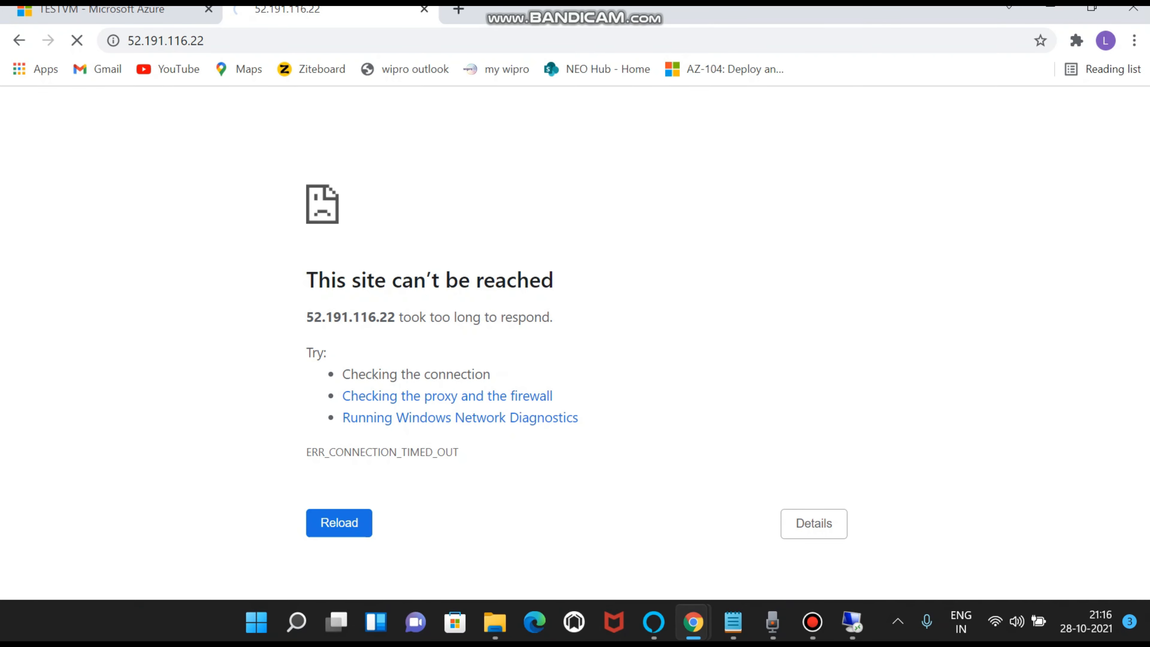
click(113, 12)
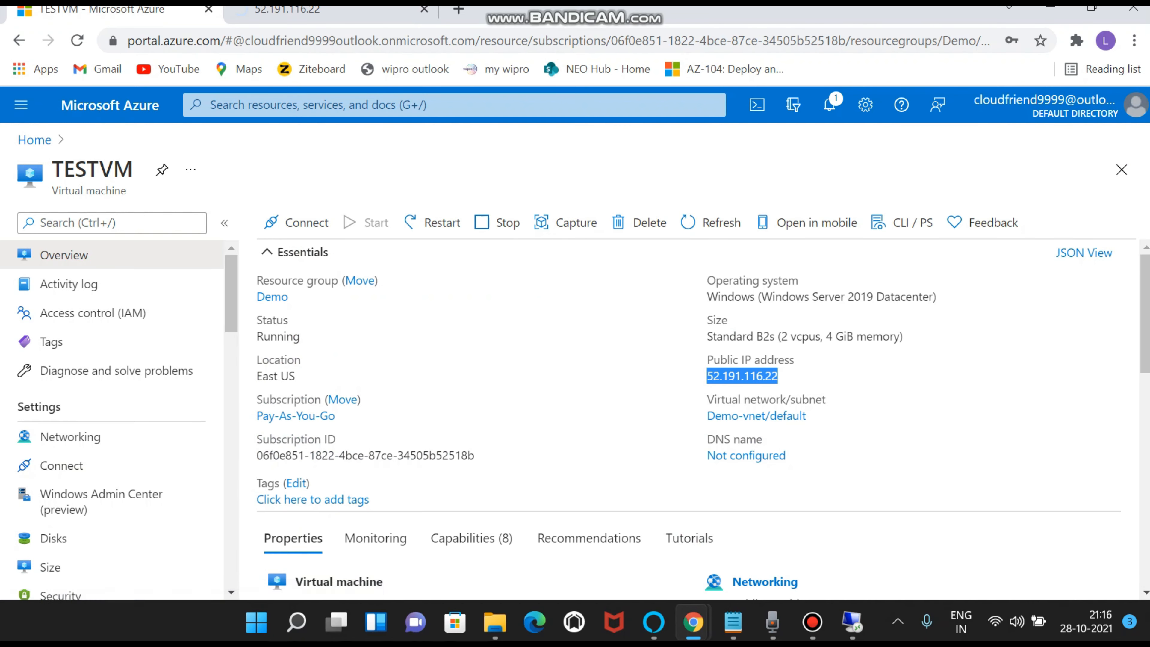
Open TESTVM's Networking page and scroll to the inbound rules showing RDP on port 3389
scroll(109, 453, down, 2)
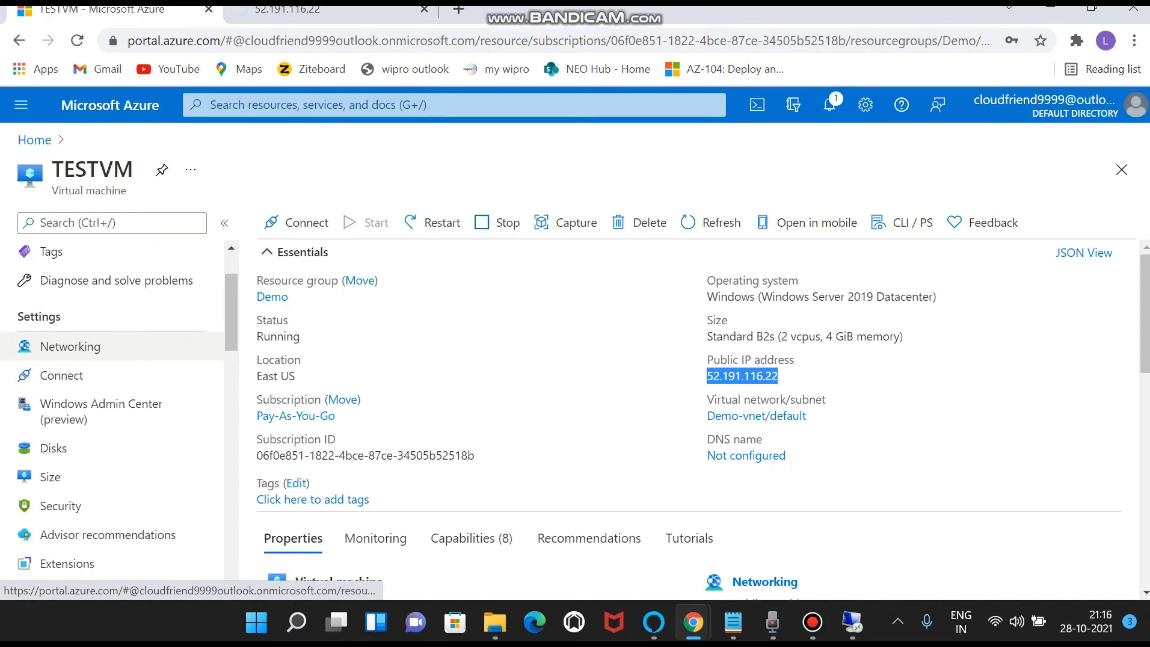
click(70, 346)
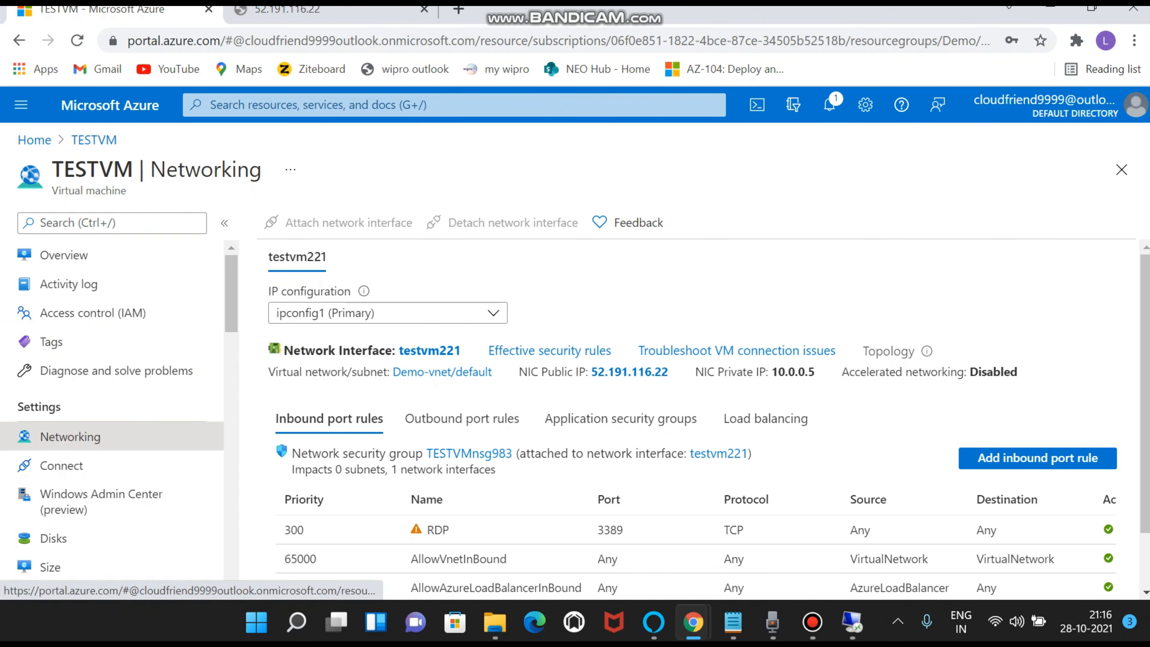
scroll(680, 519, down, 1)
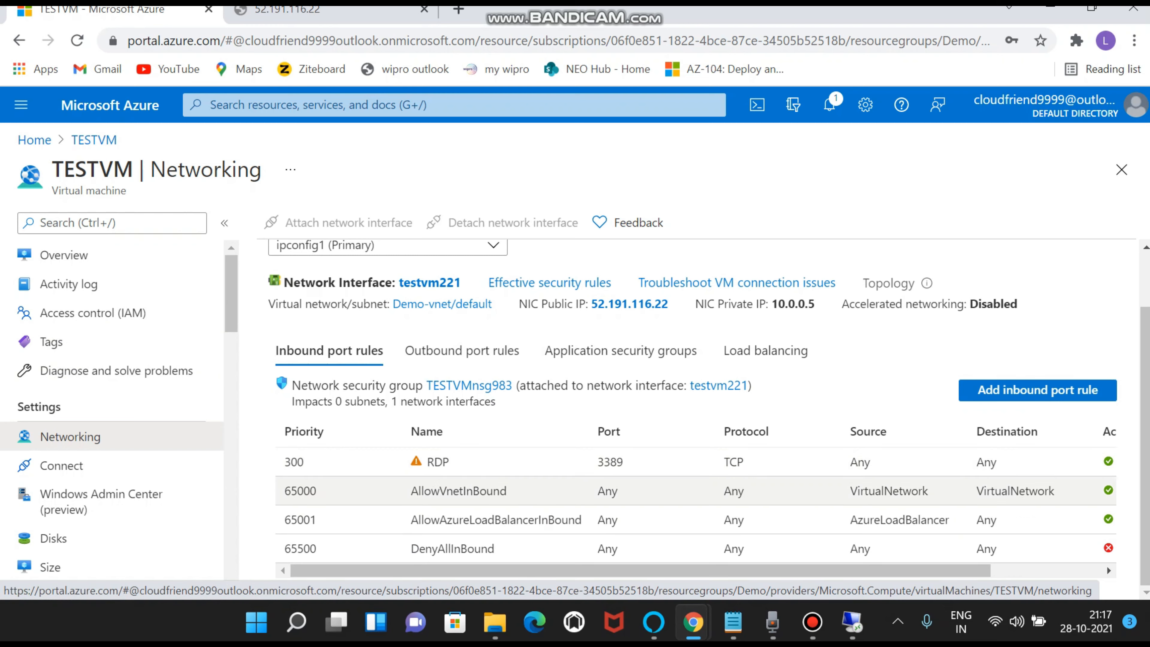
Start a new inbound port rule with source and destination Any and destination port 80
click(1037, 390)
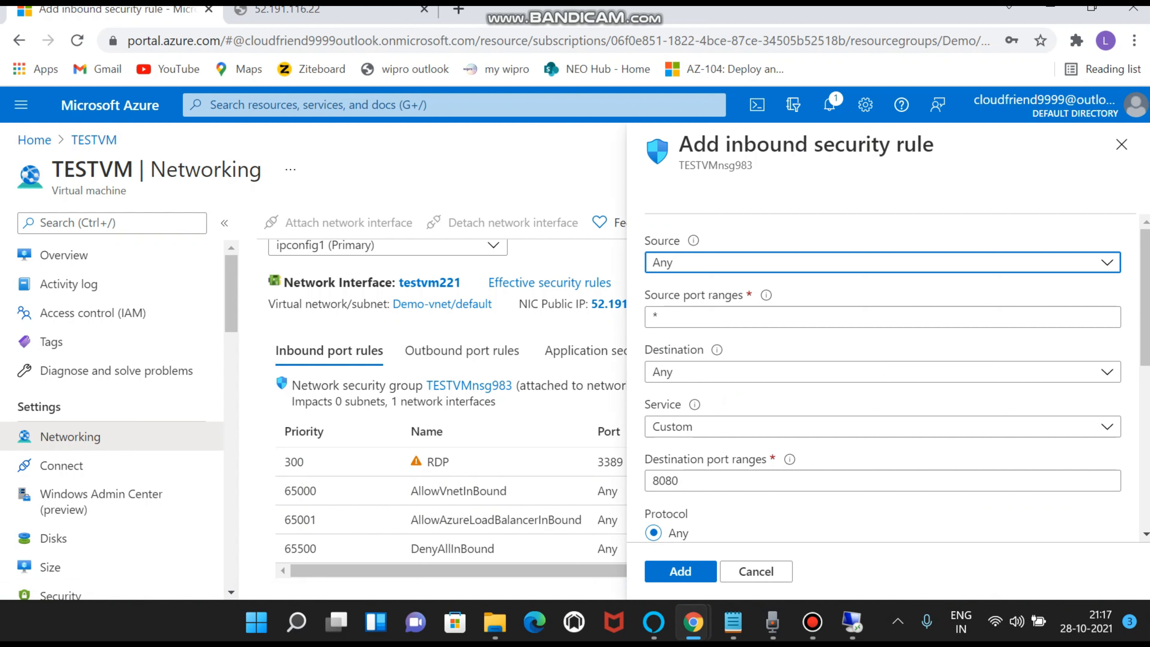
click(1107, 263)
key(Escape)
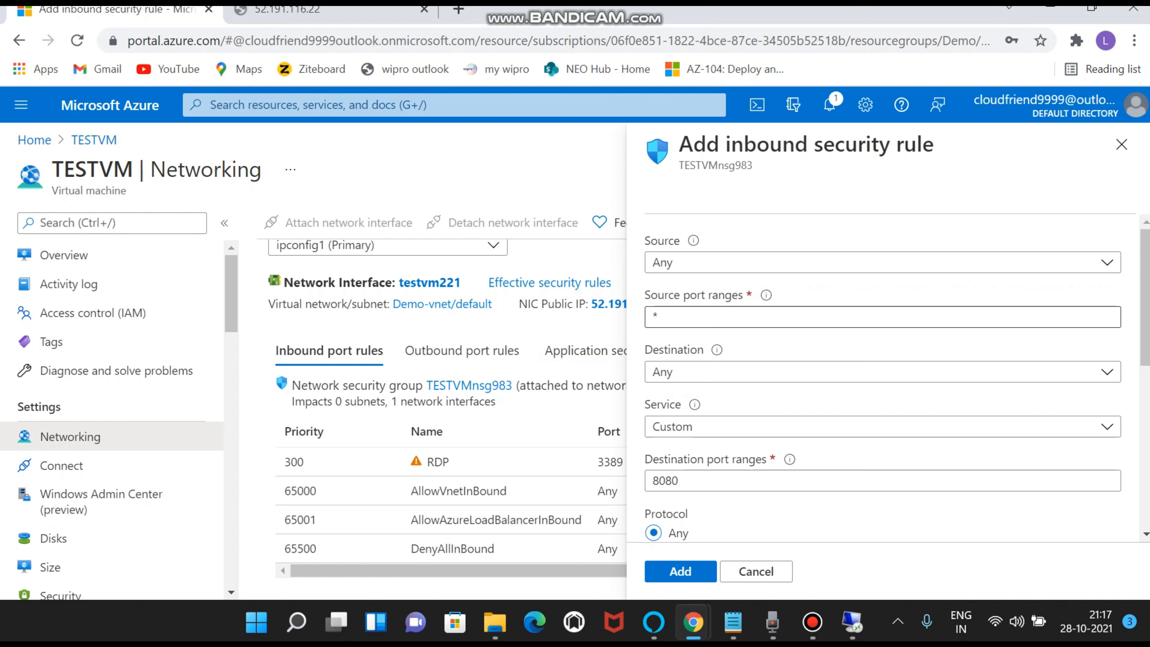
click(883, 372)
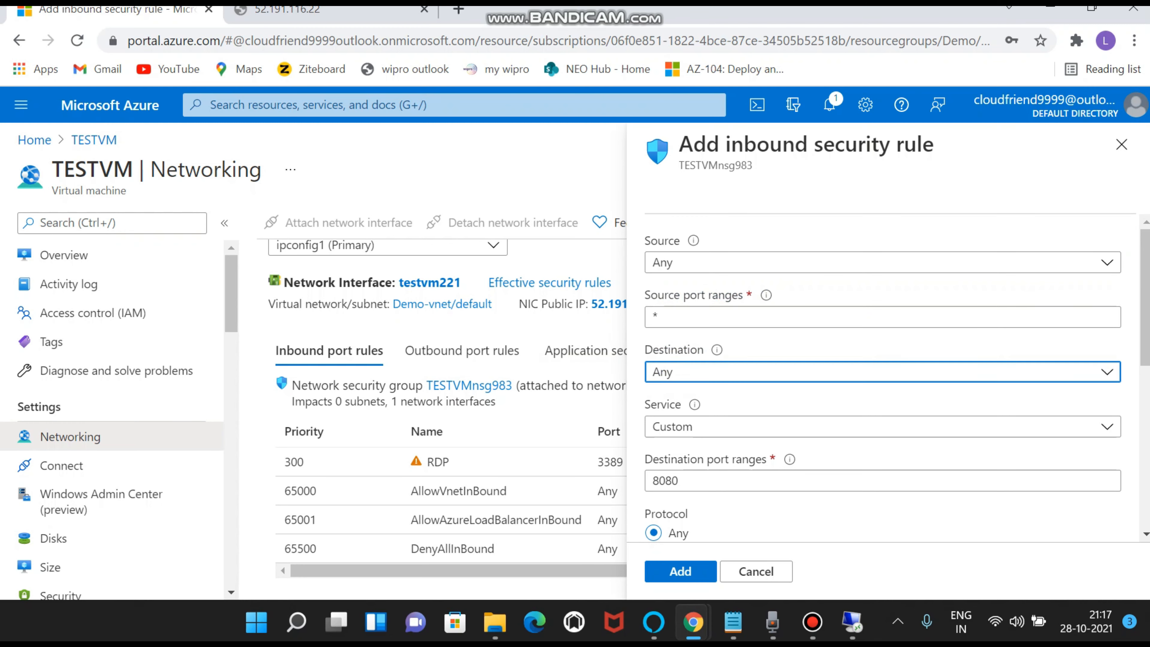
click(883, 397)
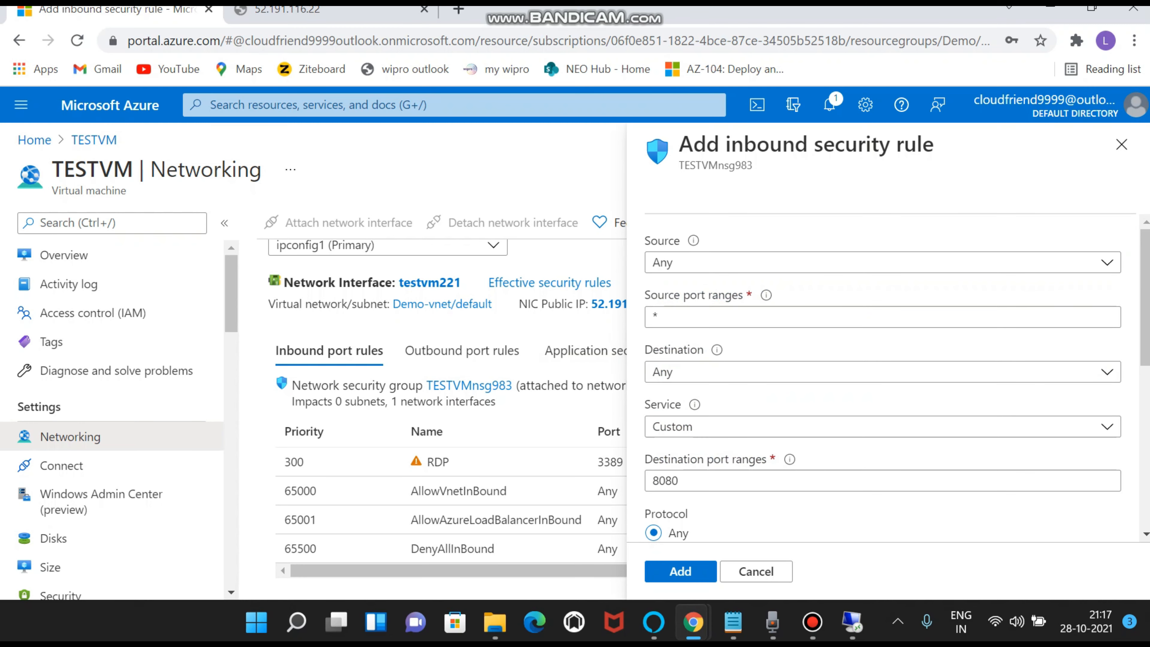
scroll(883, 344, down, 2)
click(883, 300)
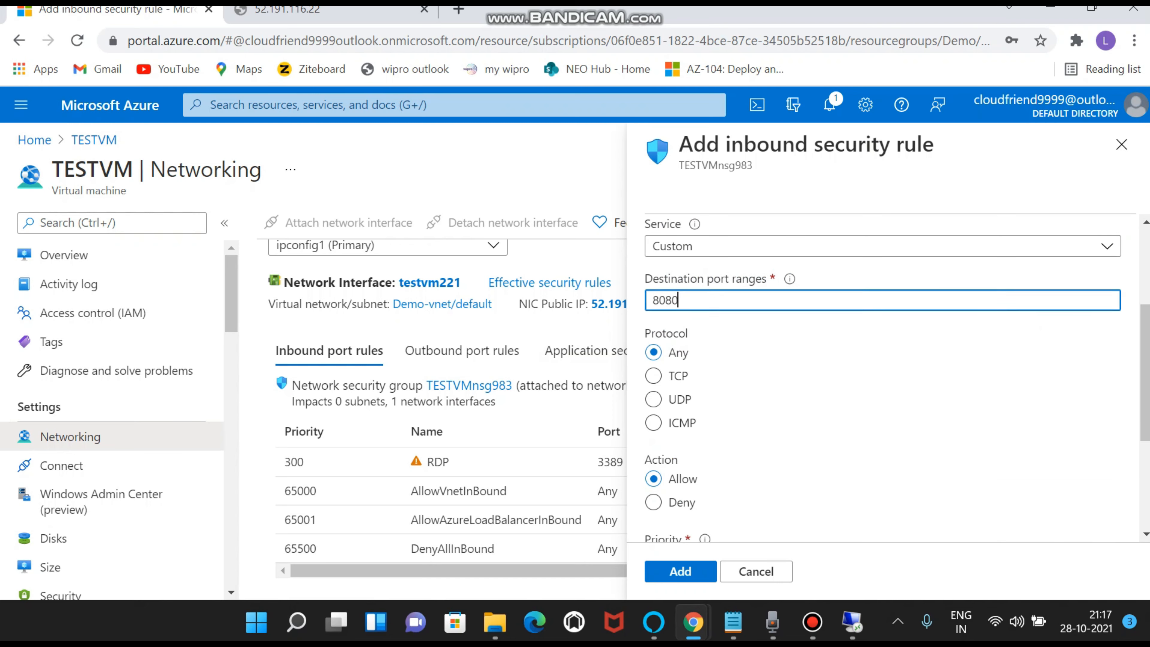
key(BackSpace)
key(BackSpace)
Set protocol TCP, priority 310, name Port_8080, add the rule and refresh the rules list
click(837, 354)
click(653, 376)
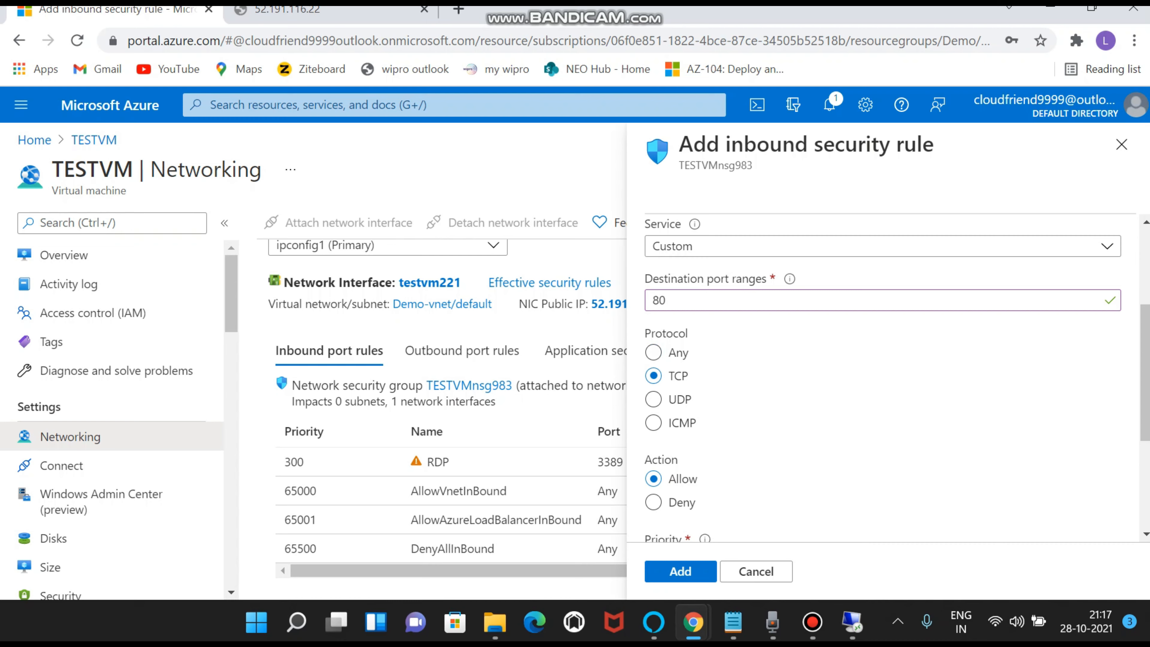
scroll(883, 376, down, 2)
scroll(883, 375, down, 2)
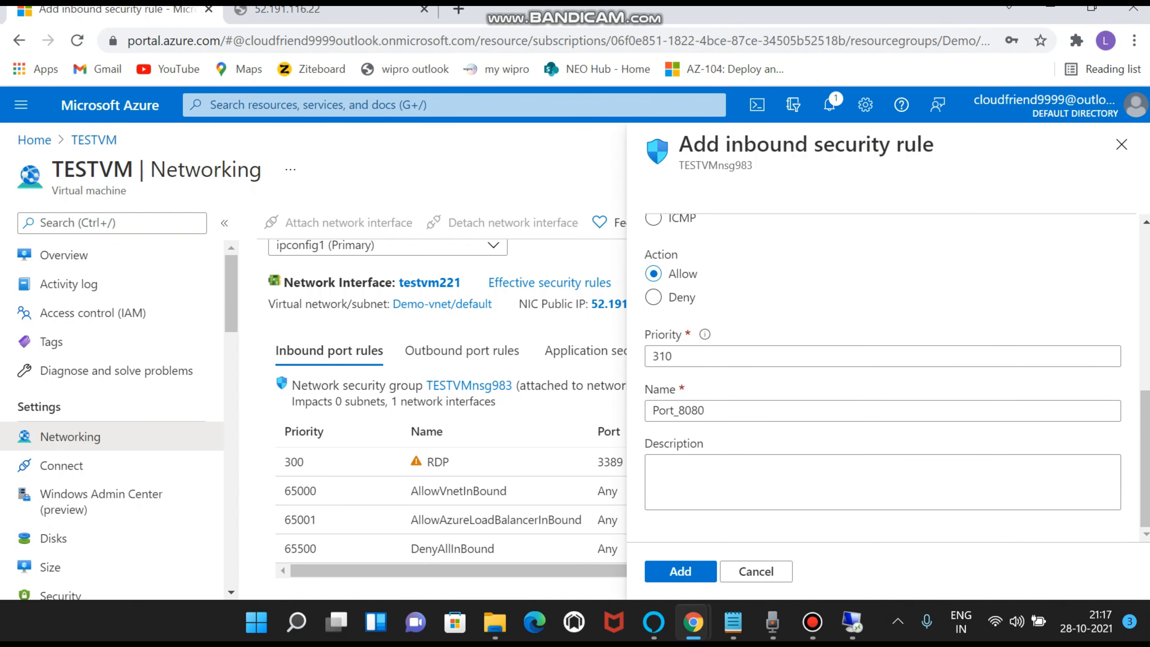
double_click(679, 410)
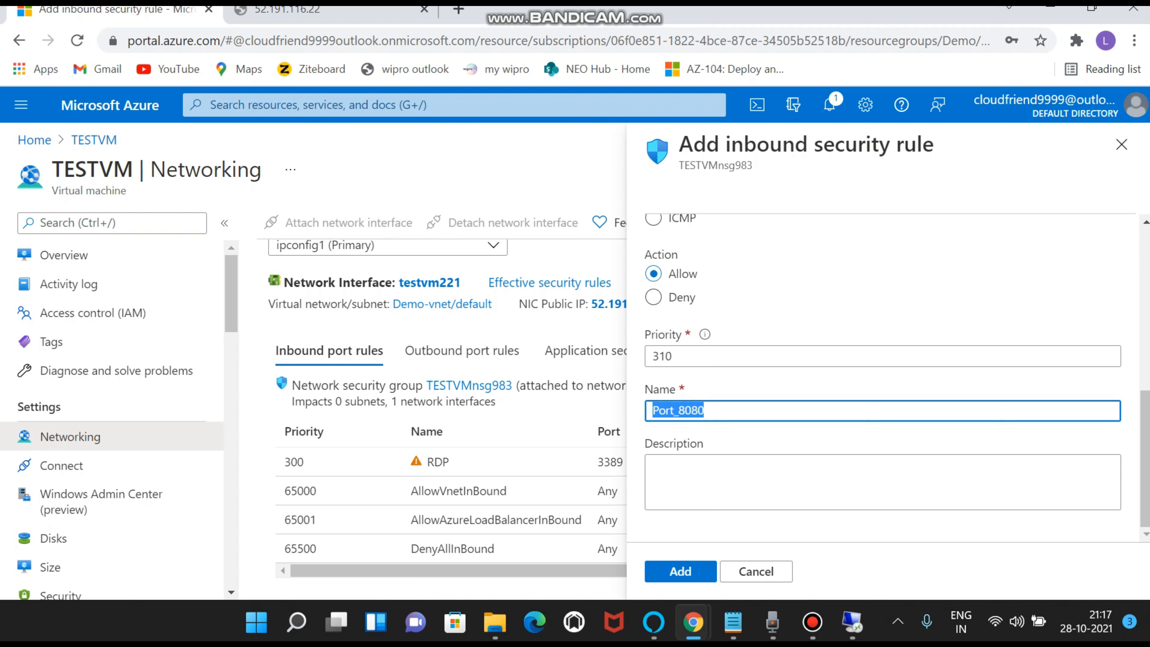
click(883, 481)
key(Tab)
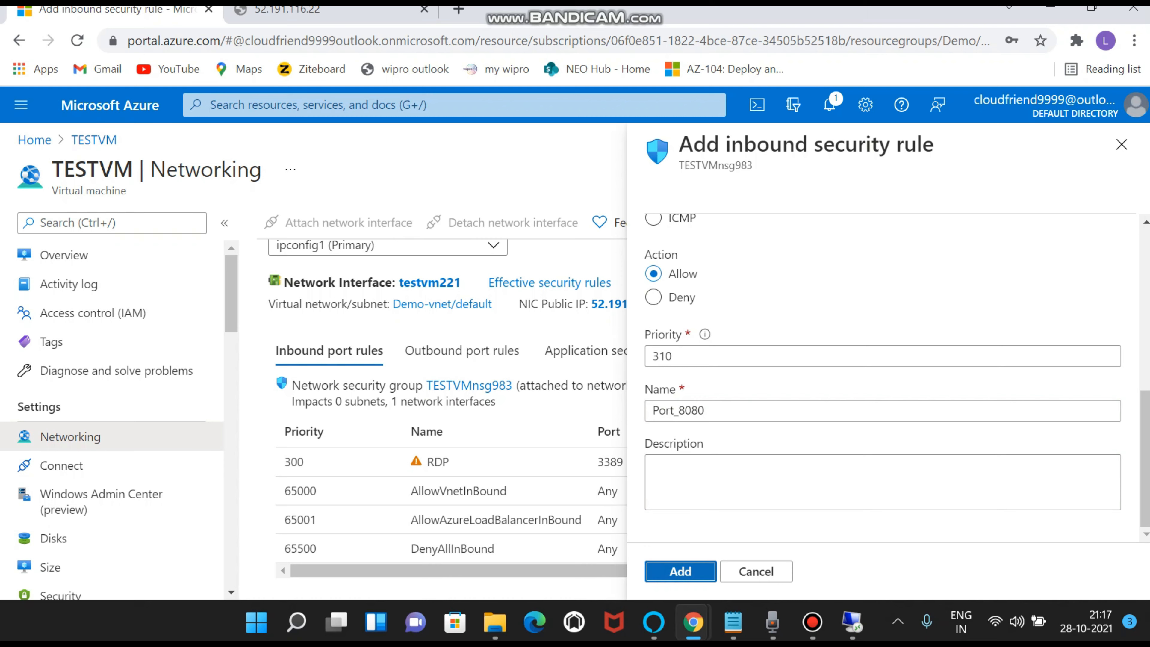
key(Return)
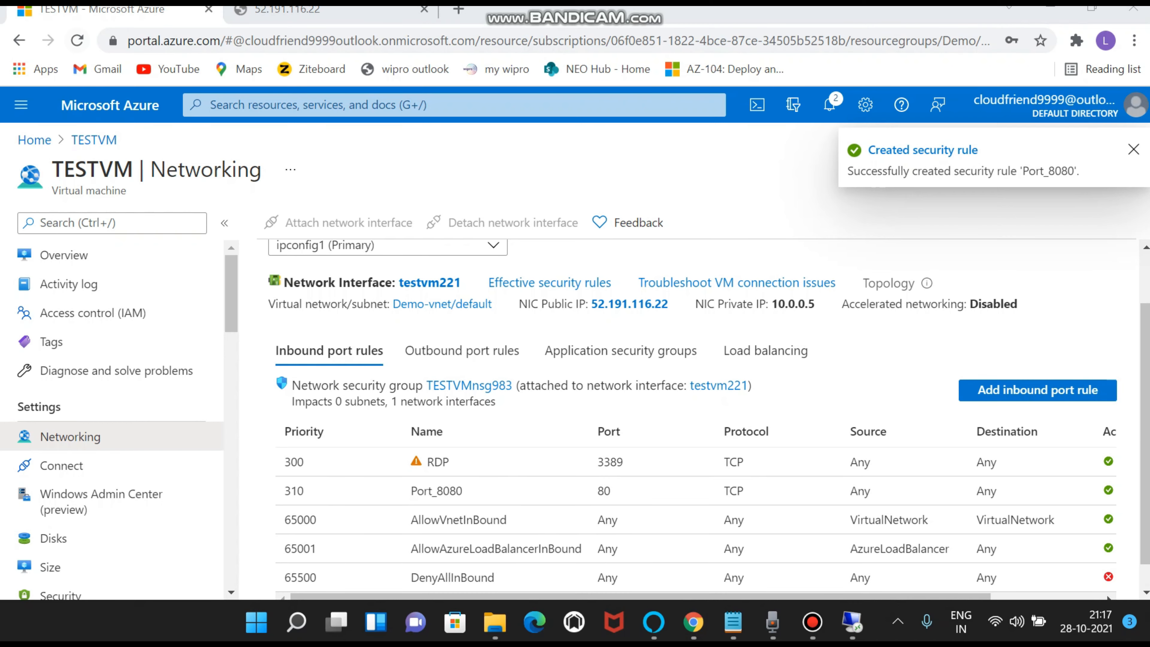
click(77, 41)
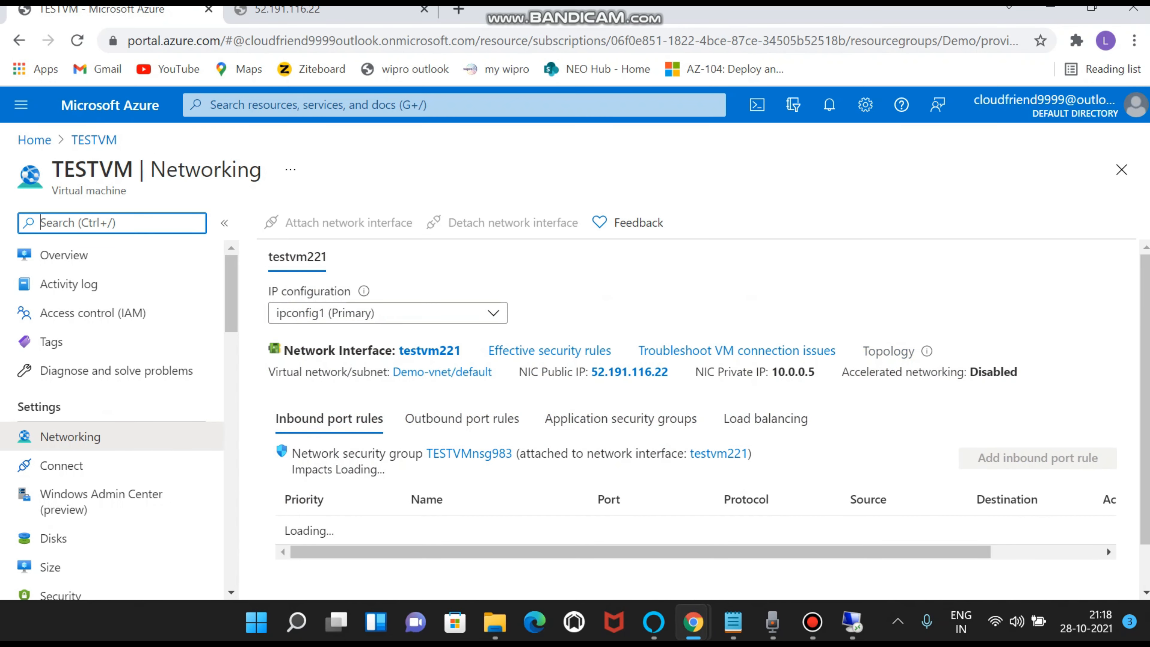
scroll(679, 407, down, 2)
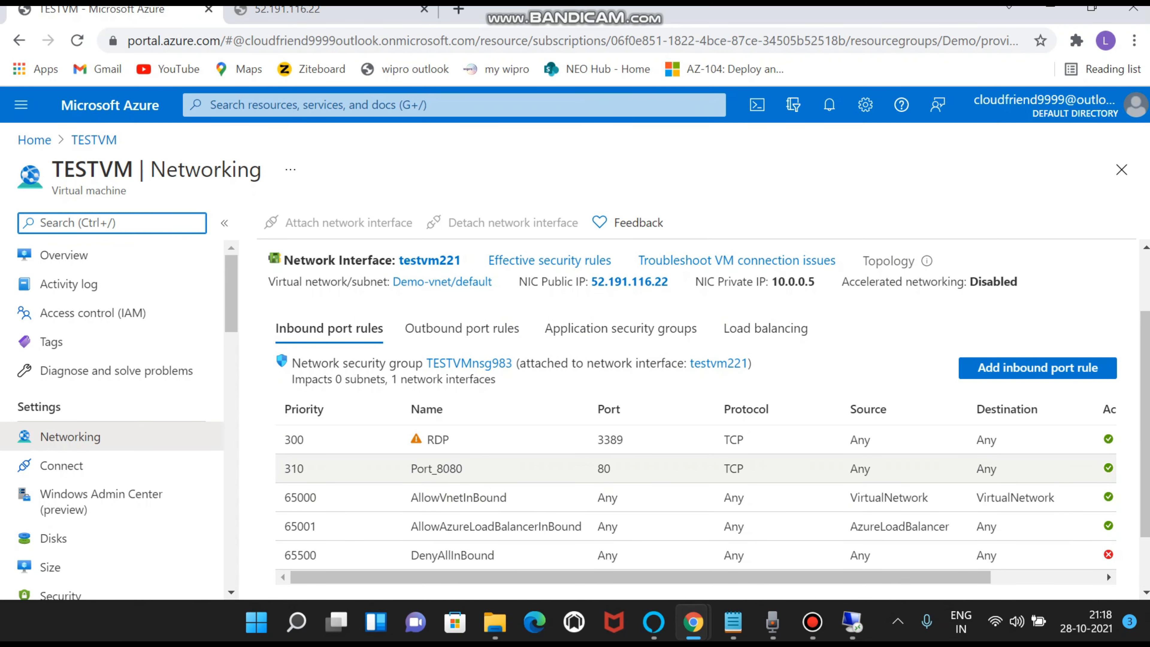
scroll(679, 408, up, 2)
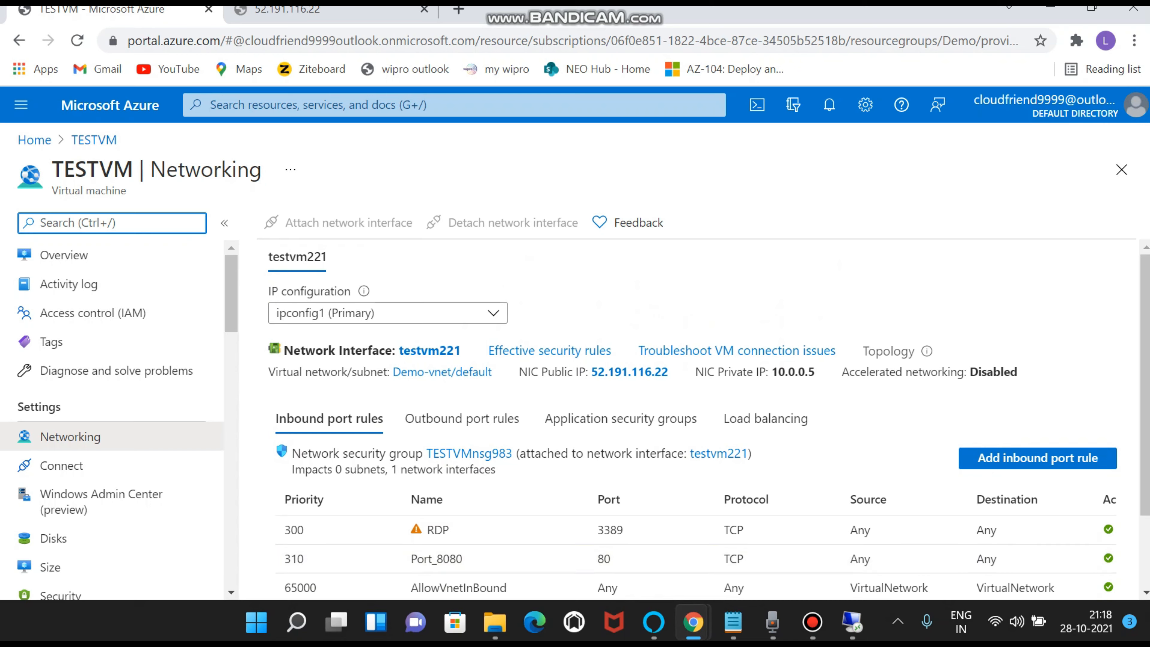
Reload the 52.191.116.22 tab to confirm the IIS welcome page, then return to Networking
key(ctrl+Tab)
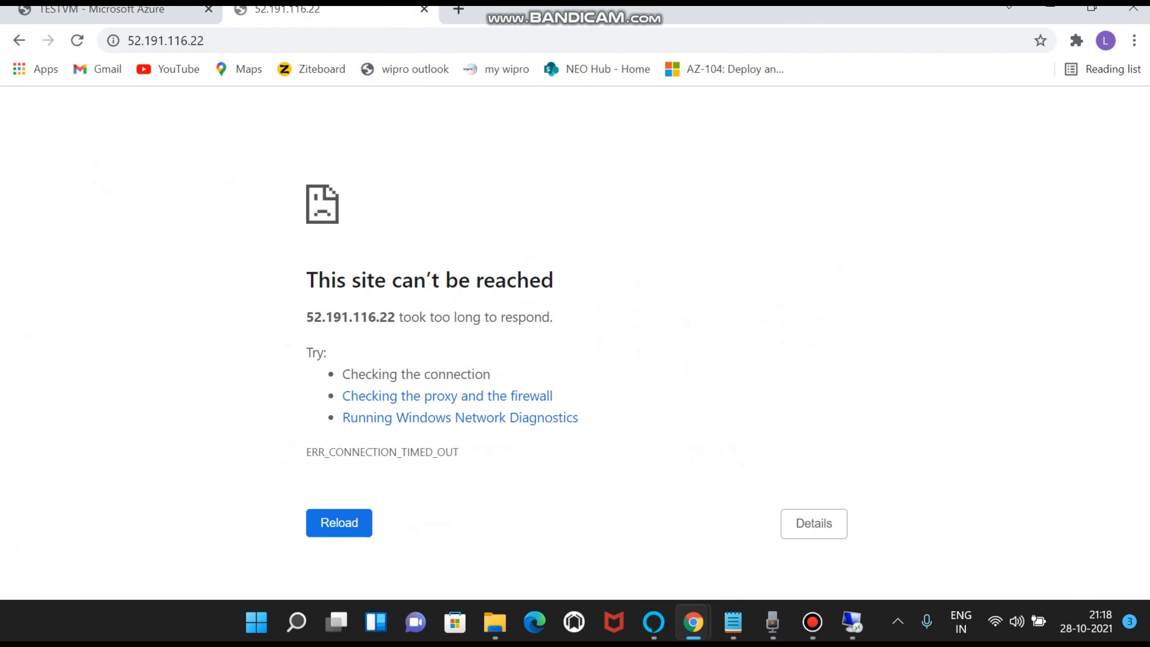
click(77, 40)
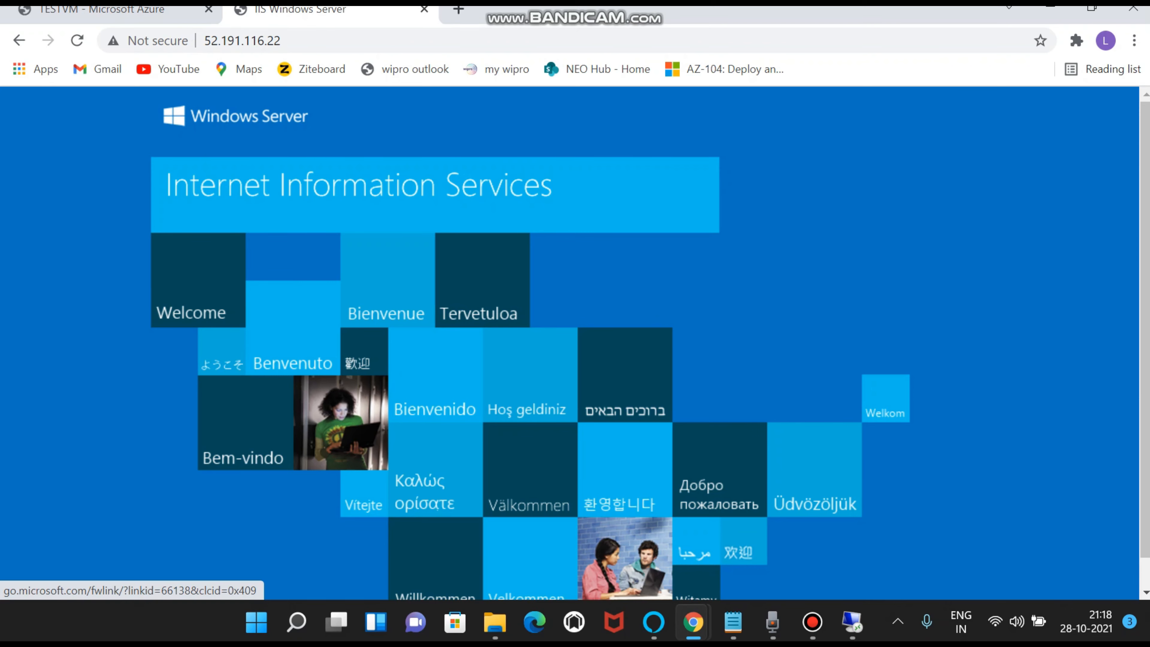
key(ctrl+Tab)
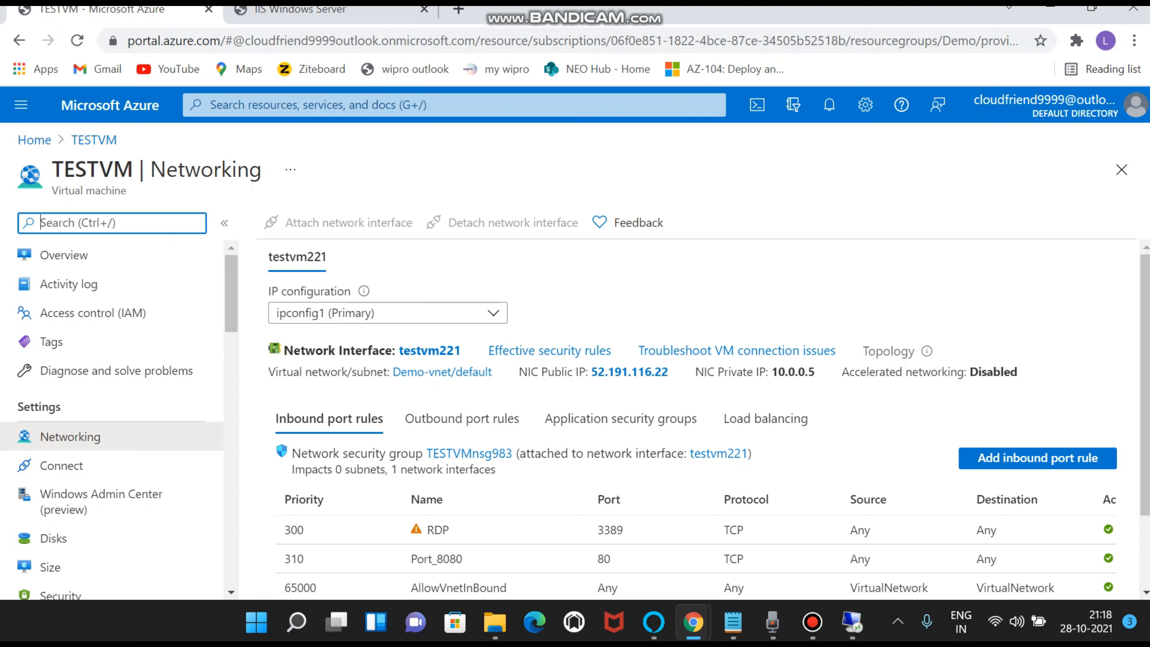
drag(611, 462, 597, 463)
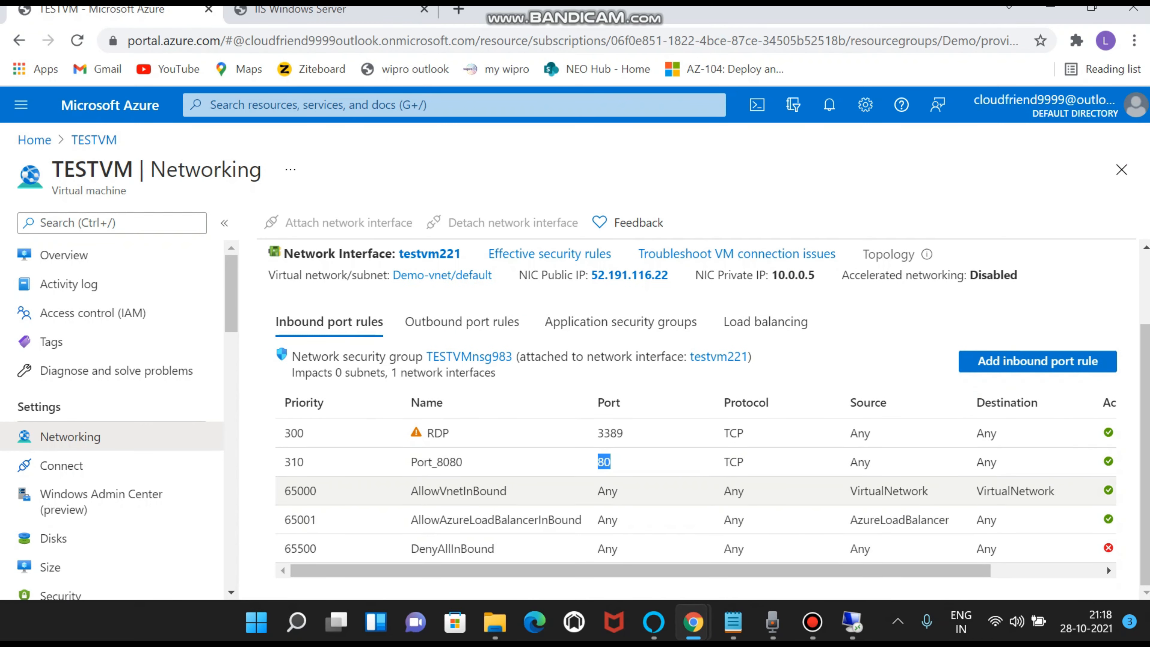